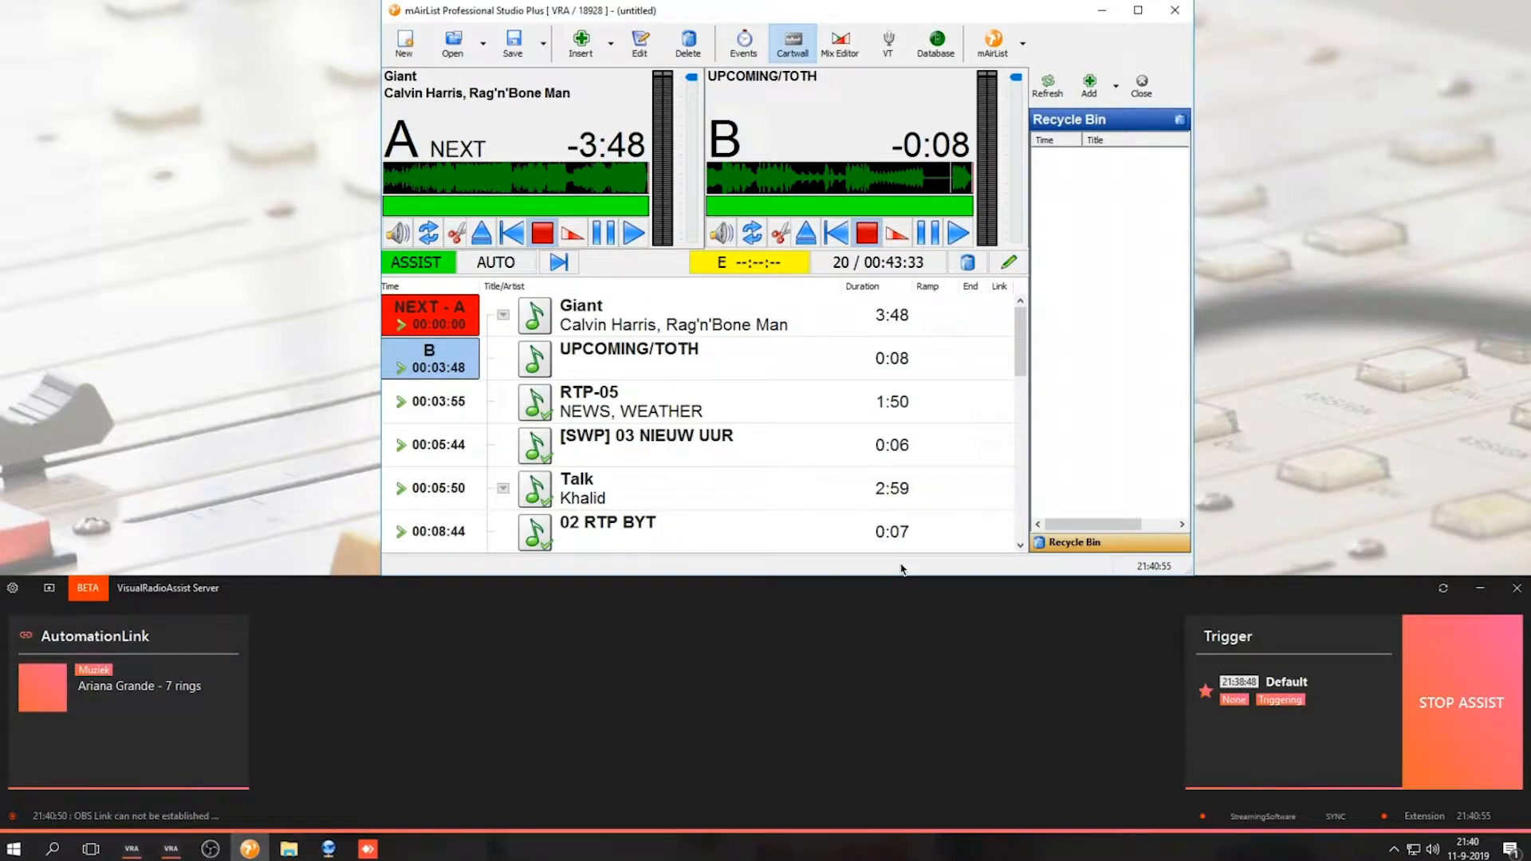
Open the VisualRadioAssist Server settings and review the installed modules, including AutomationLink
left_click(12, 588)
double_click(549, 196)
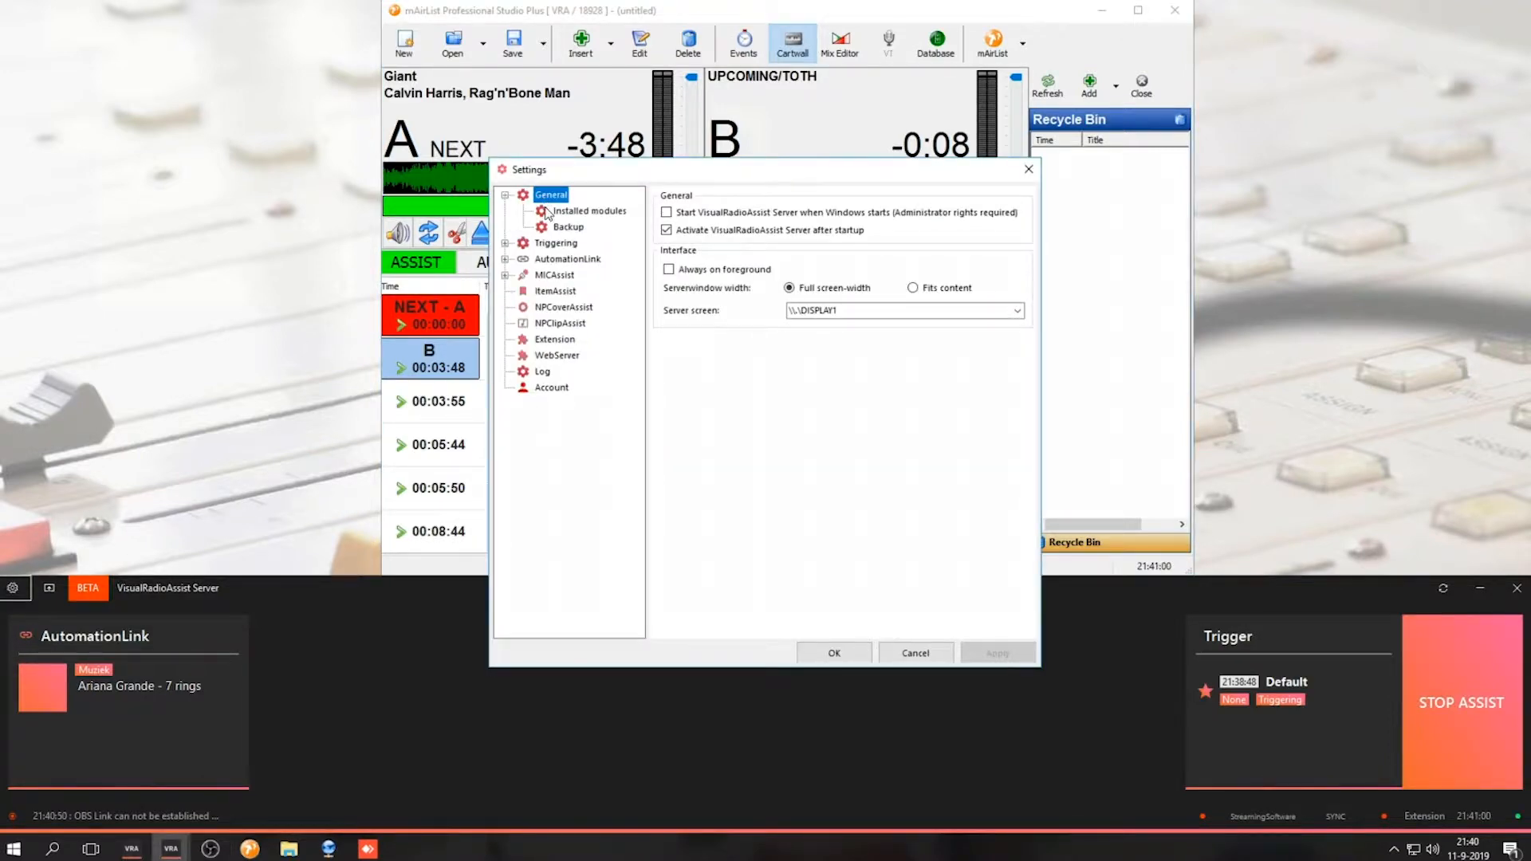
left_click(547, 211)
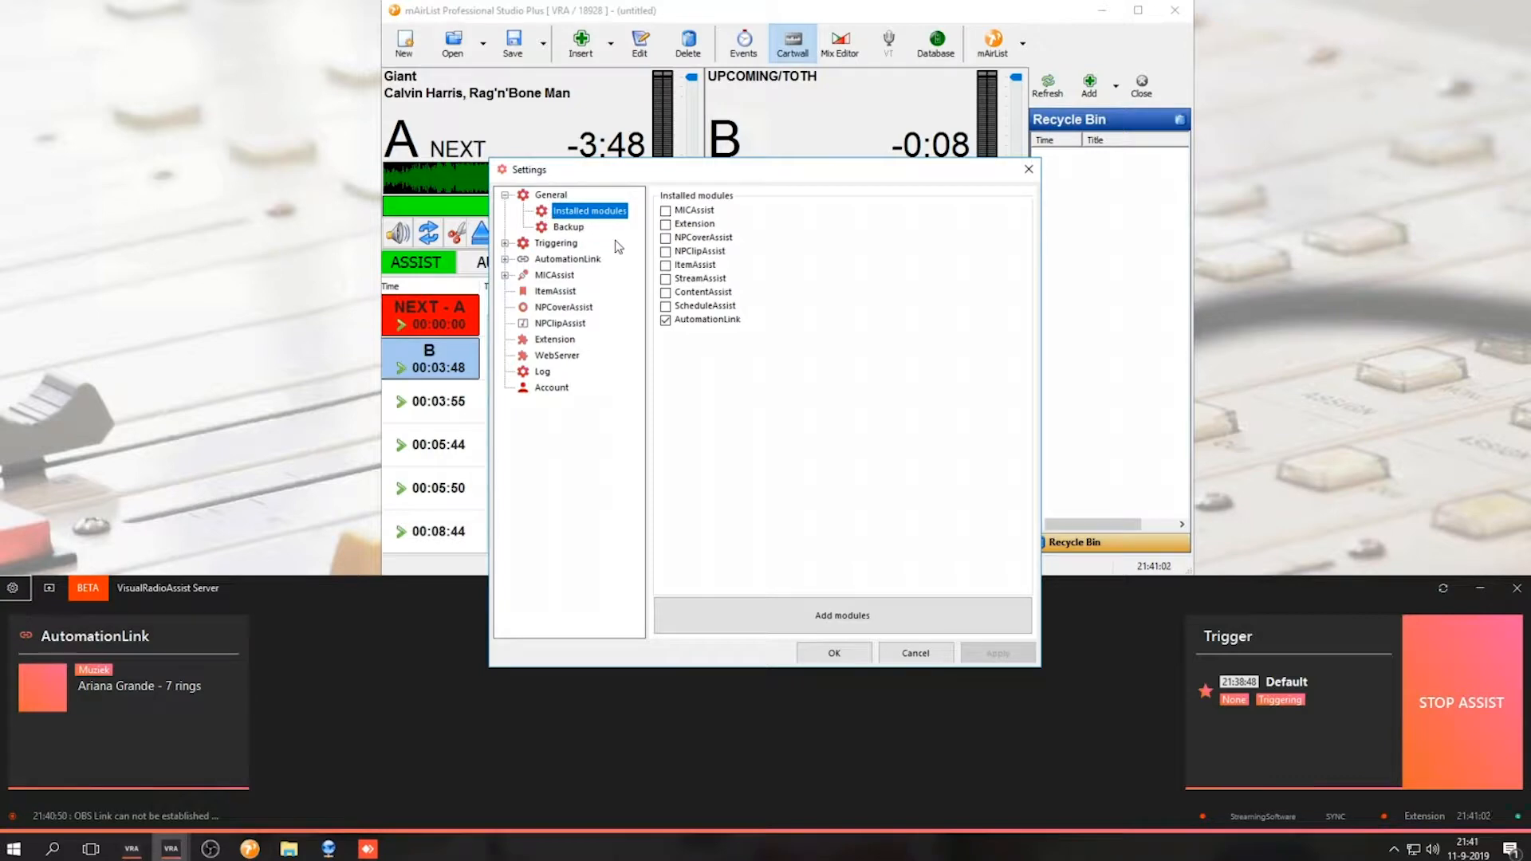
left_click(698, 323)
Set the AutomationLink automation integration method to mAirList Integration
left_click(571, 263)
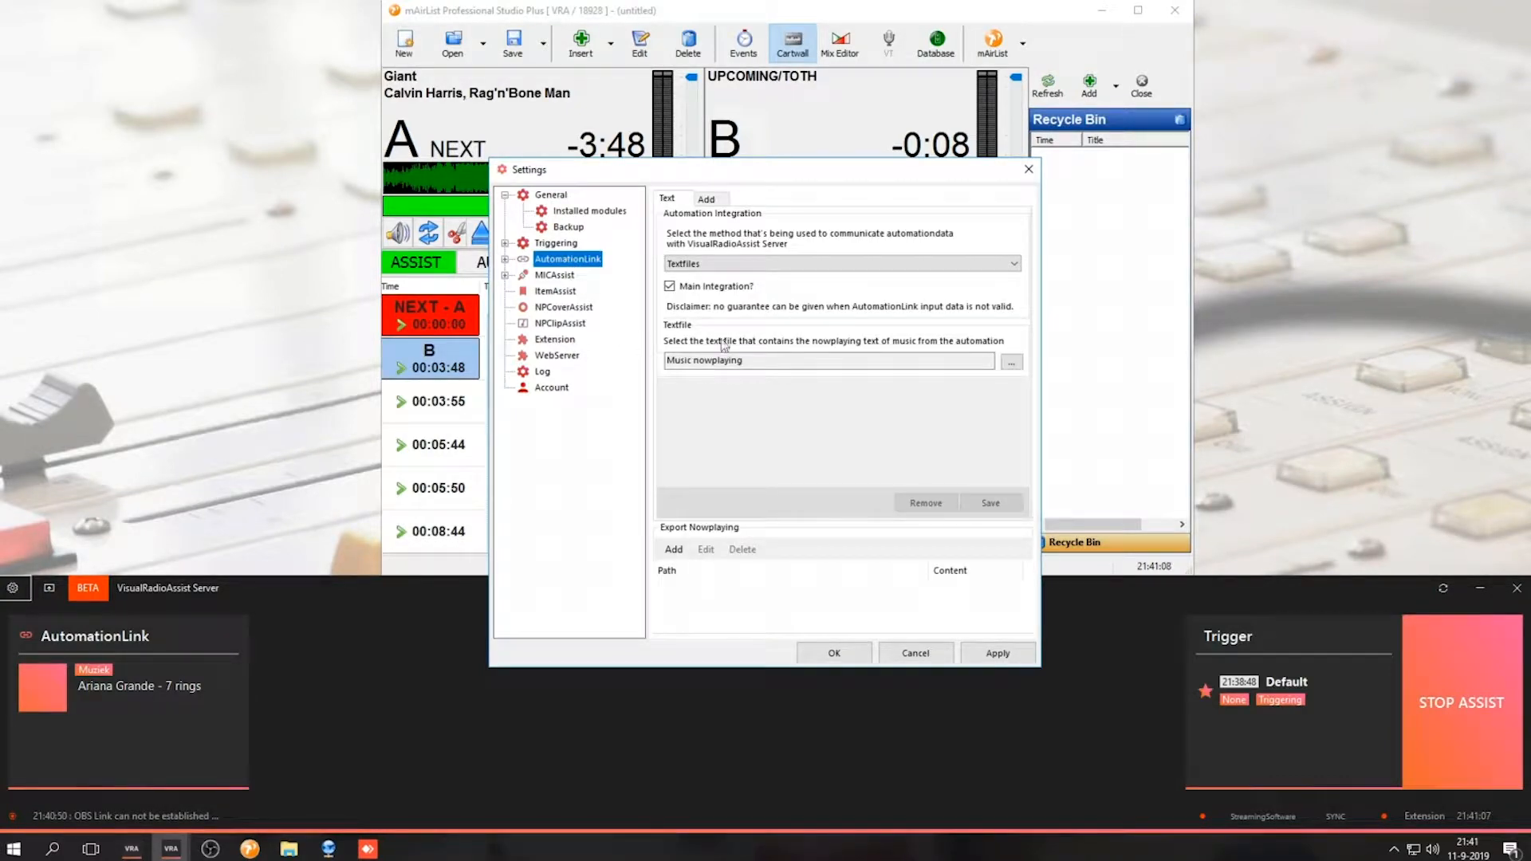
left_click(669, 266)
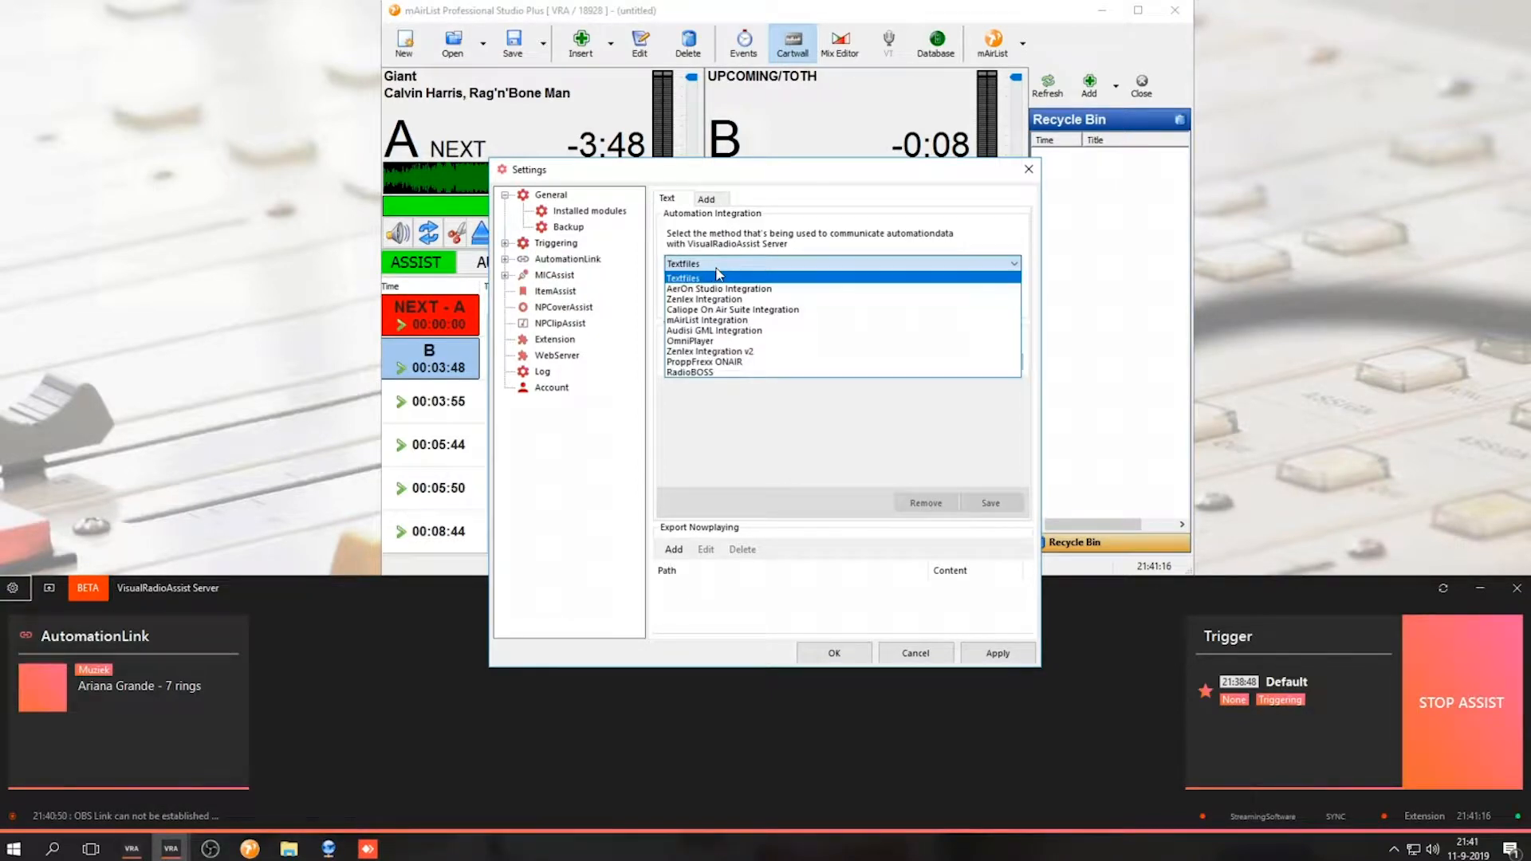
left_click(733, 321)
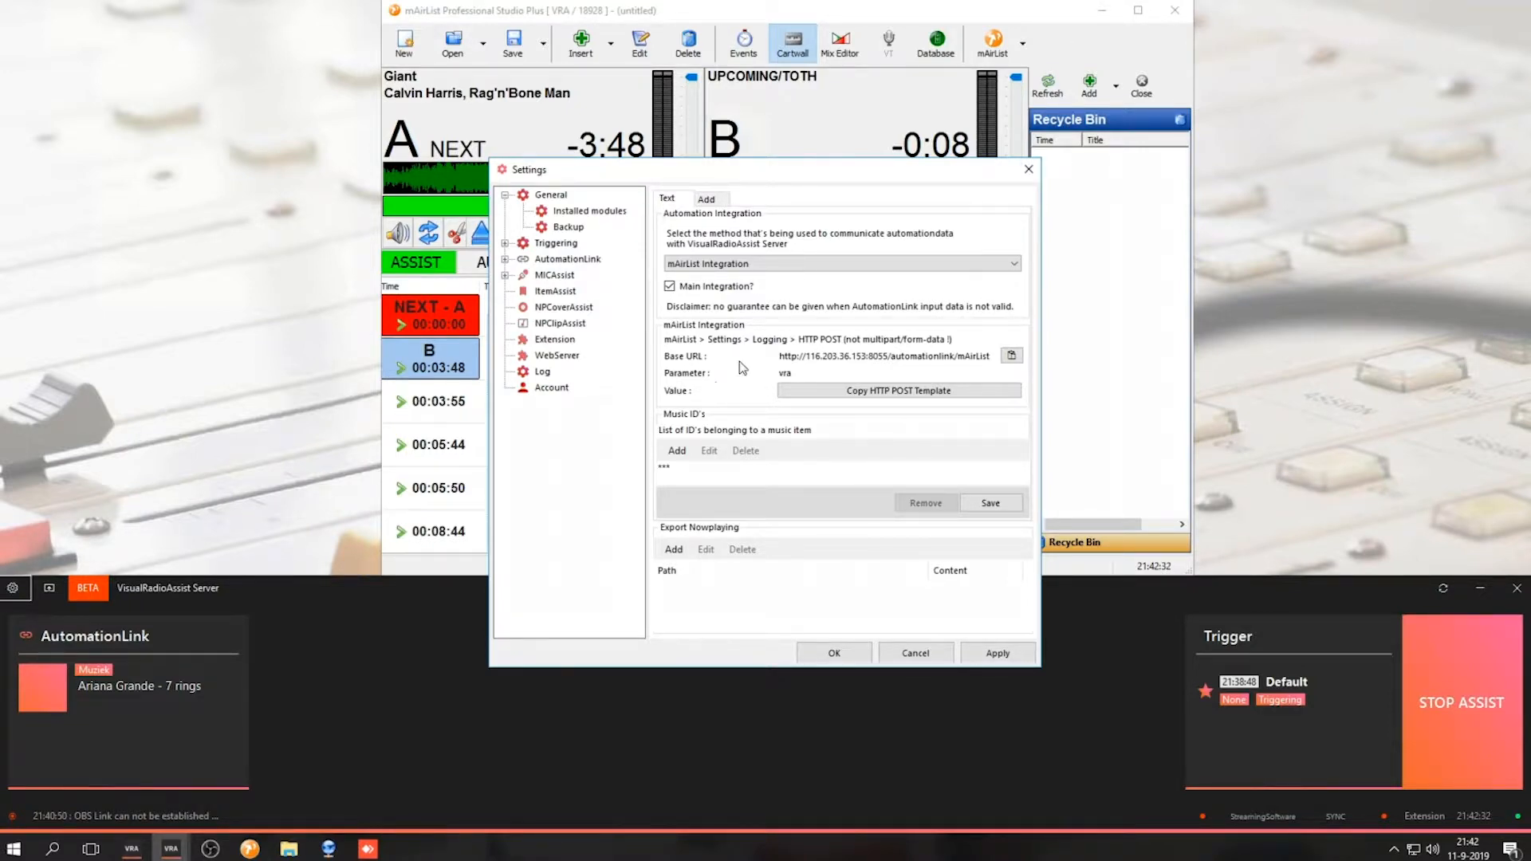
Open the mAirList Control Panel and add a new HTTP POST logging entry
left_click(1028, 42)
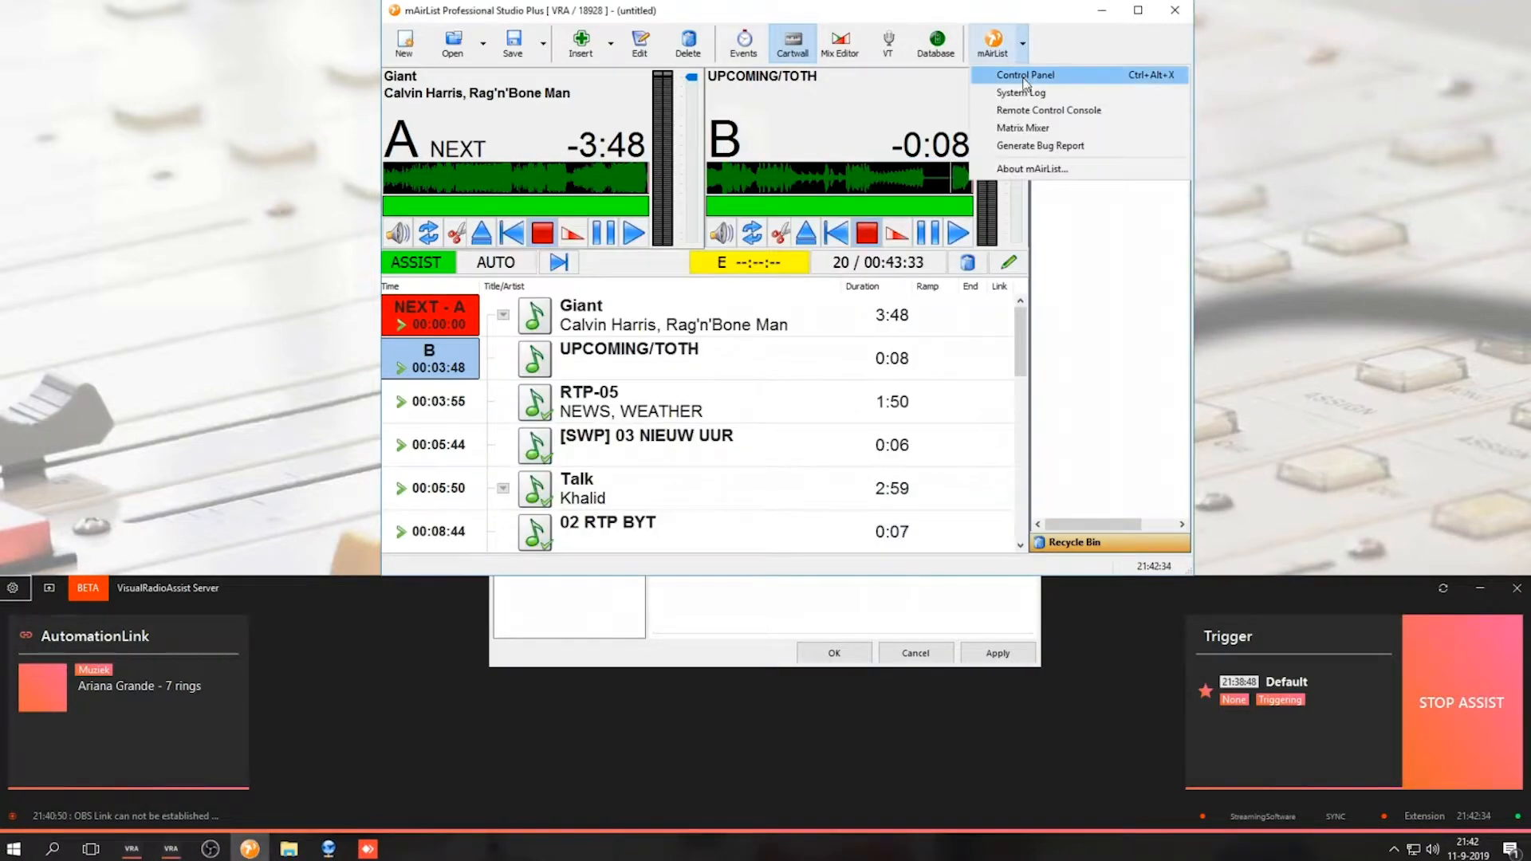
left_click(1023, 78)
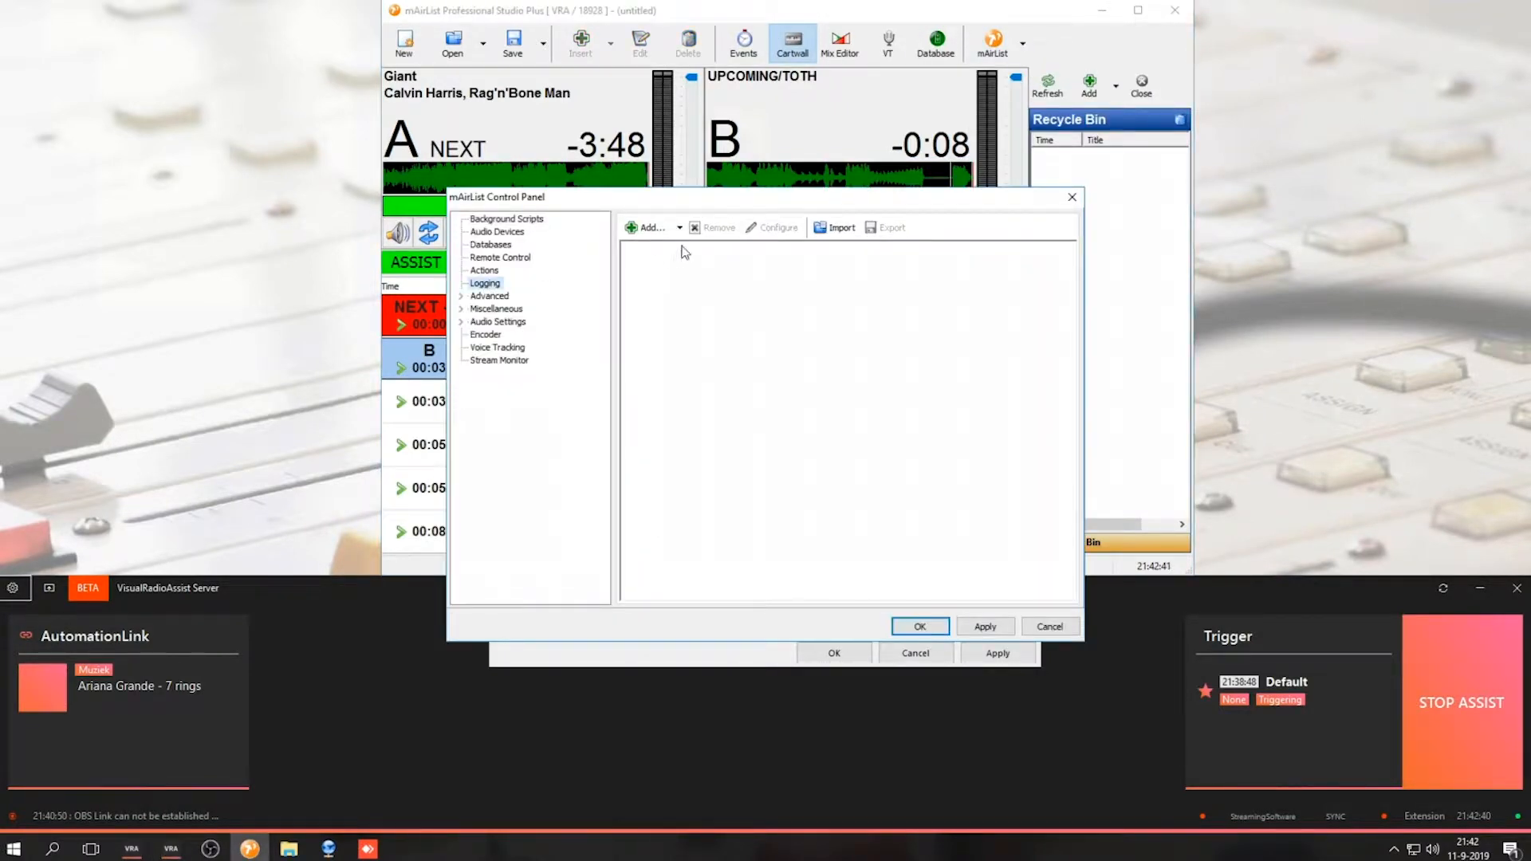
left_click(680, 227)
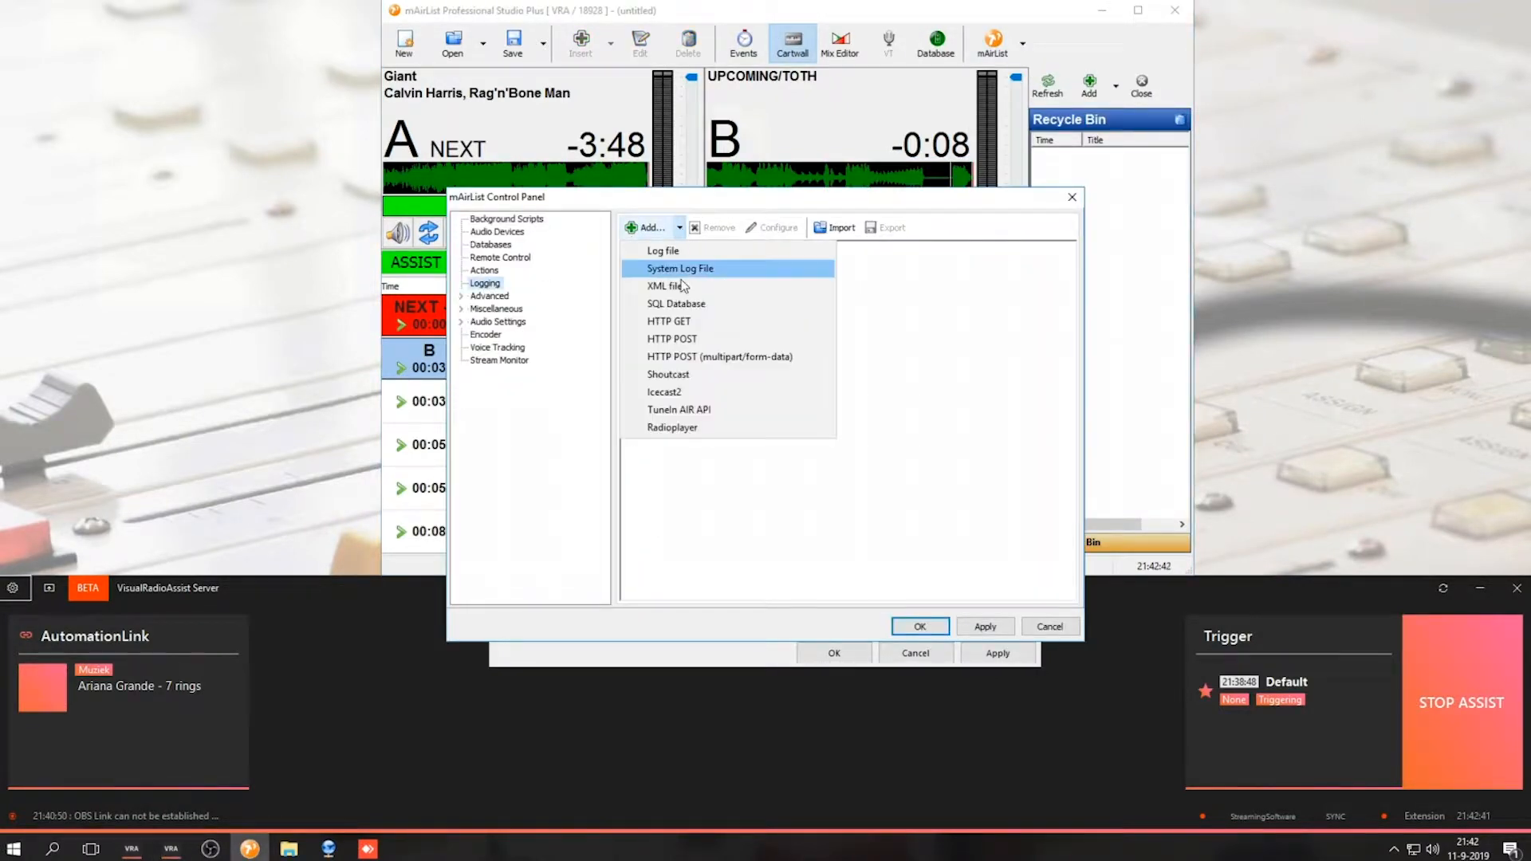
left_click(684, 339)
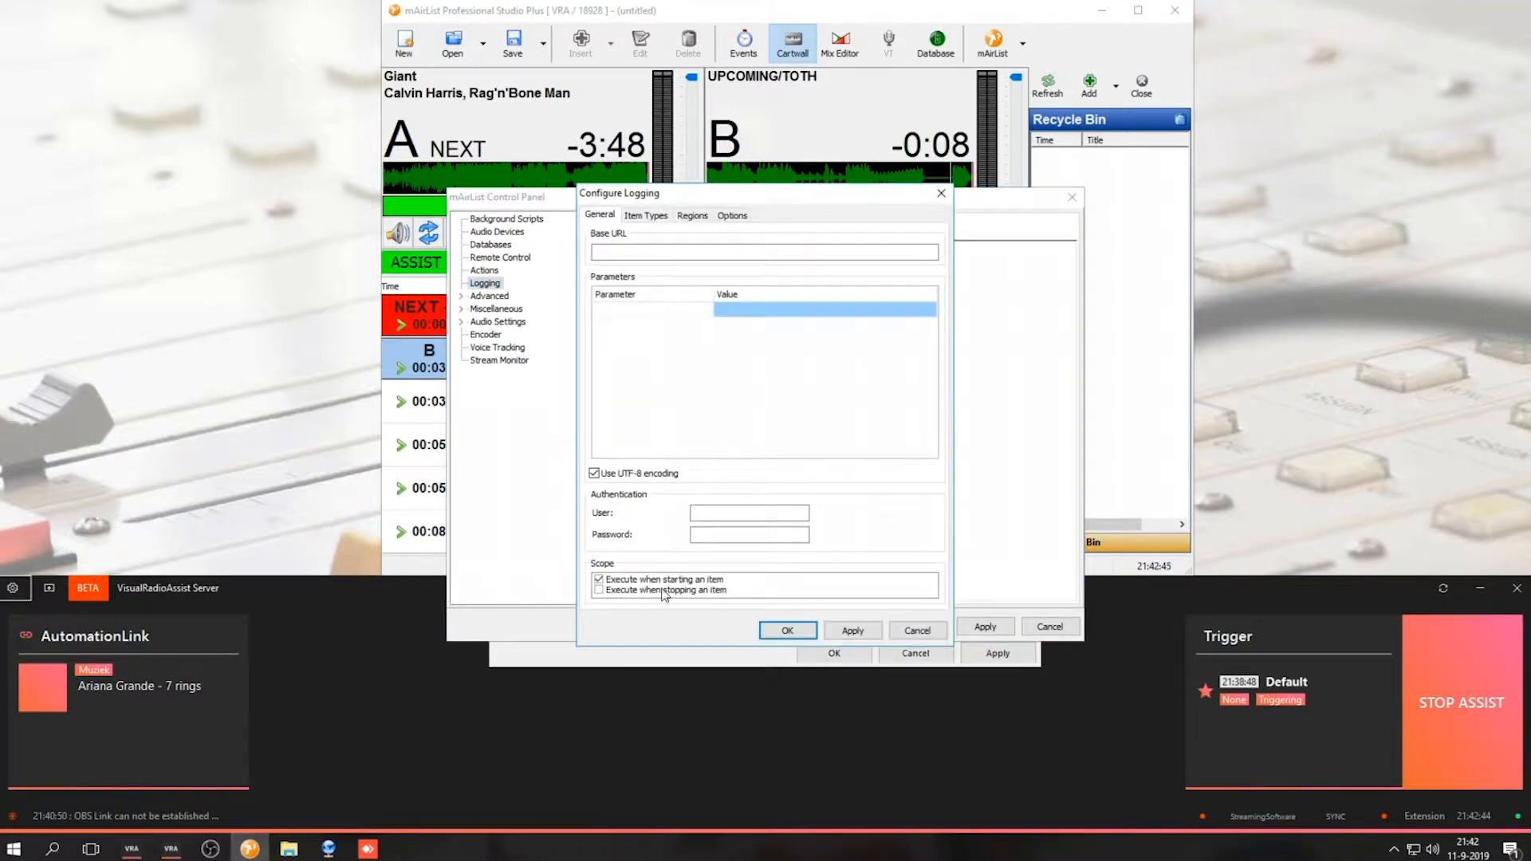
Copy the base URL from the AutomationLink settings and paste it as the HTTP POST Base URL
left_click(648, 654)
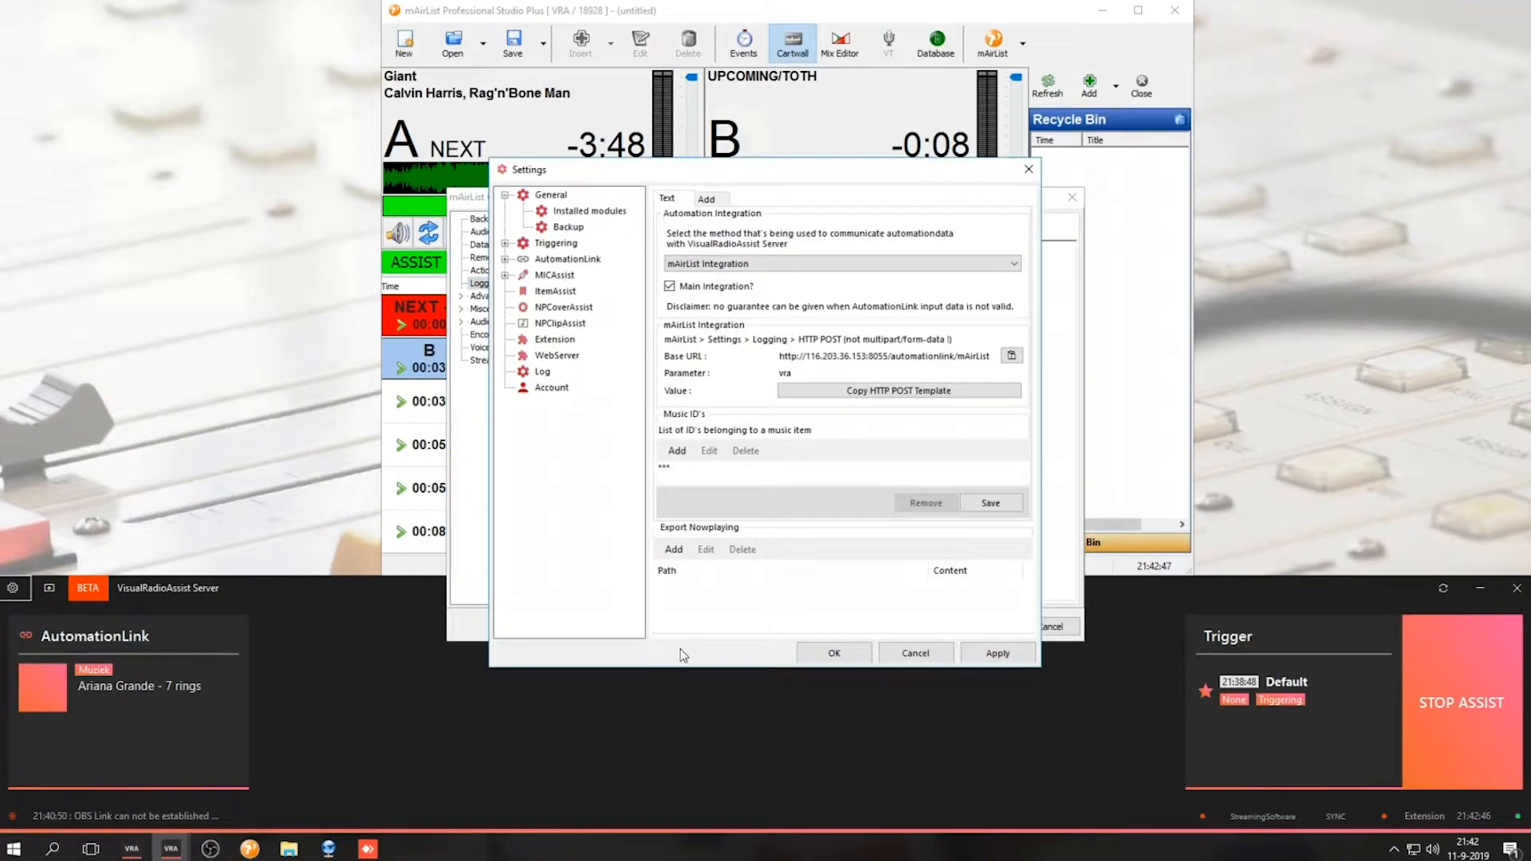
left_click(1061, 360)
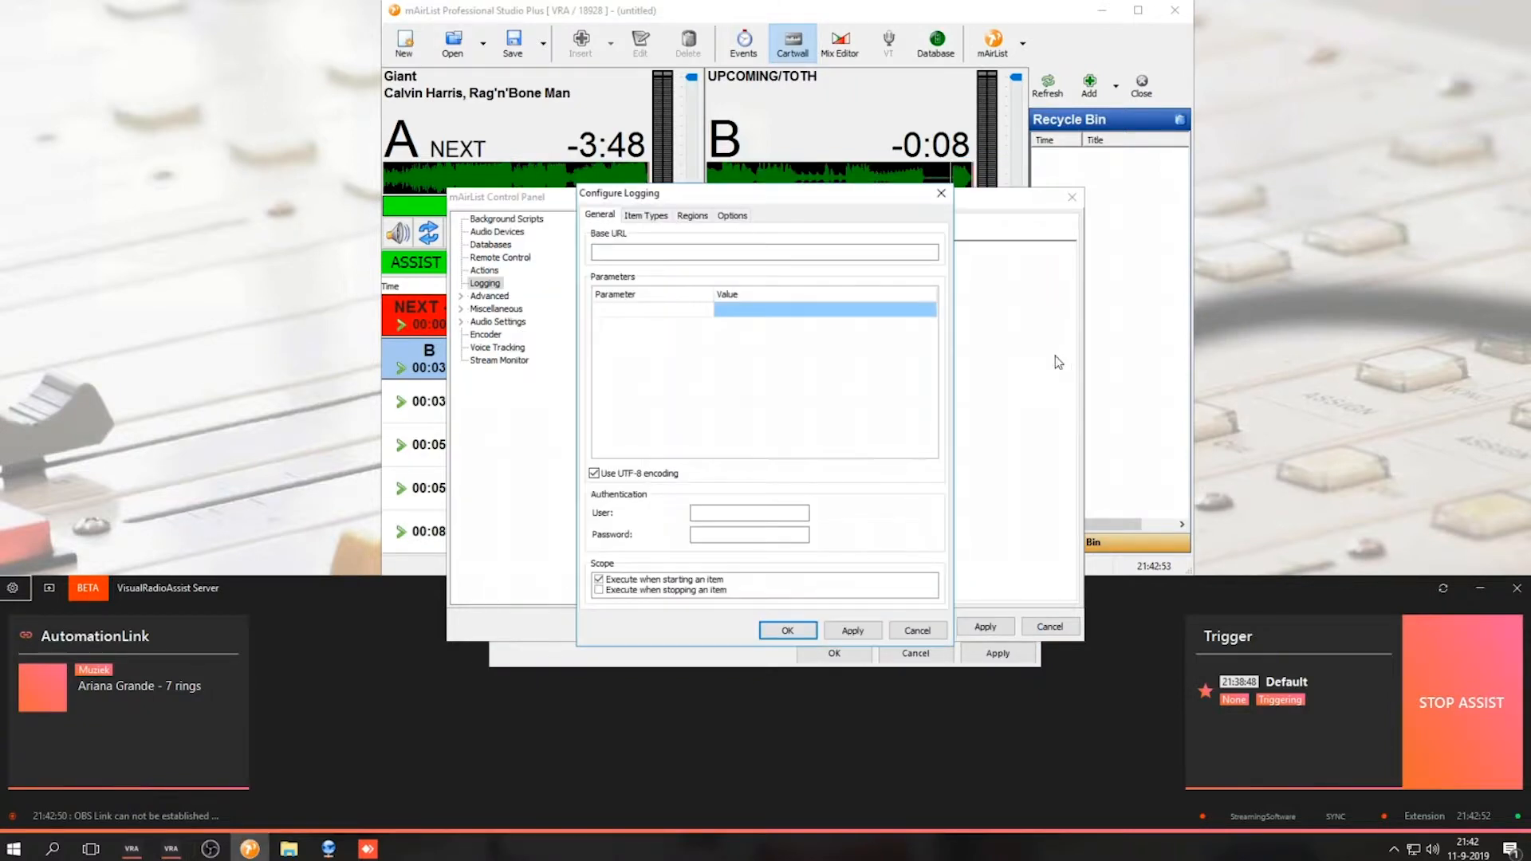
left_click(778, 256)
type("http://116.203.36.153:8055/automationlink/mAirList")
Add a parameter named vra with the copied HTTP POST template as its value and save the logging entry
left_click(740, 655)
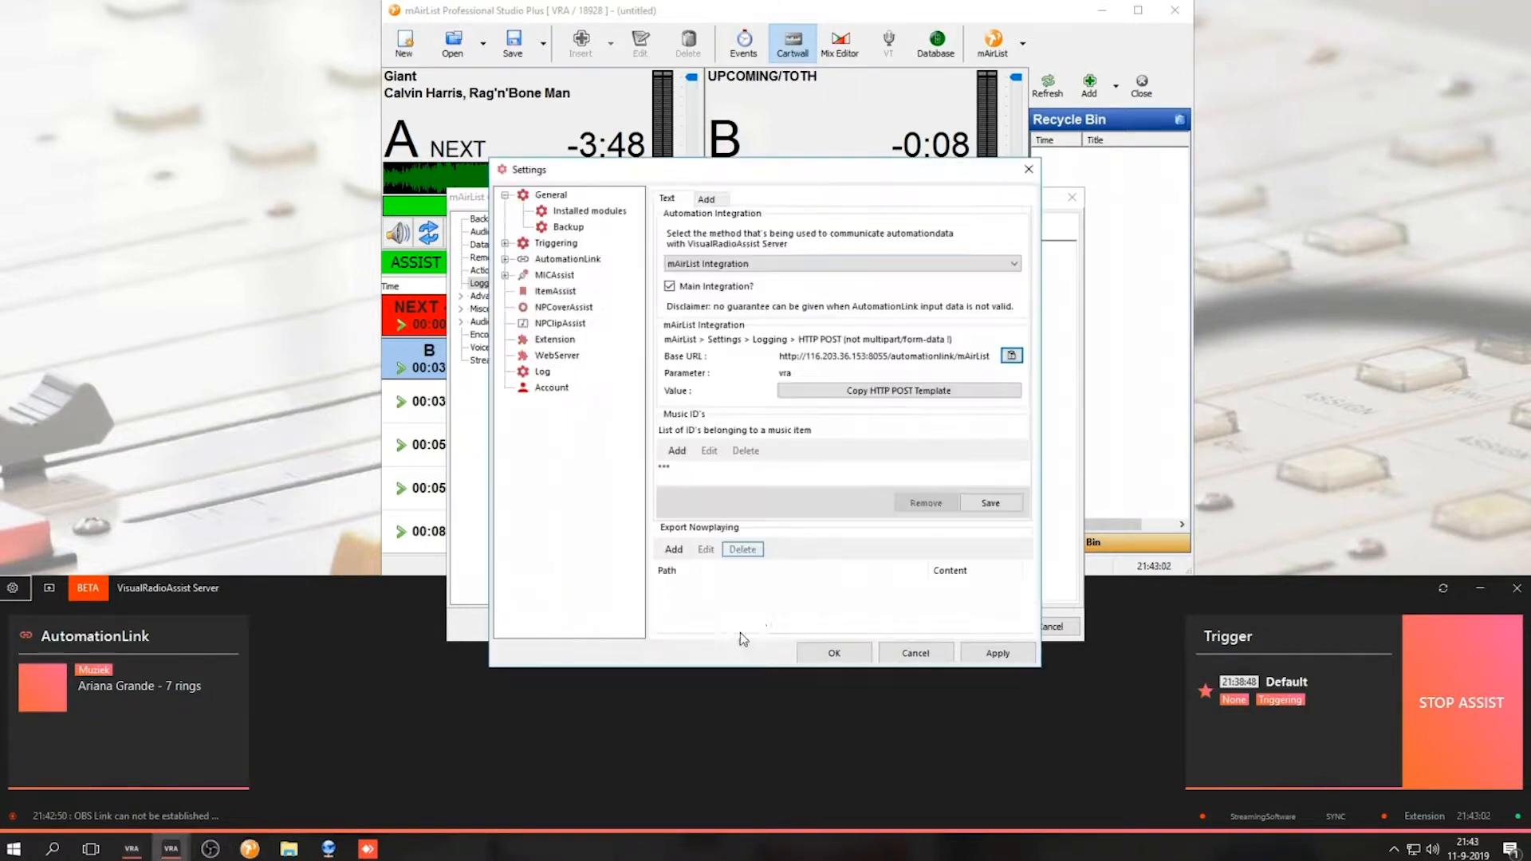
left_click(824, 391)
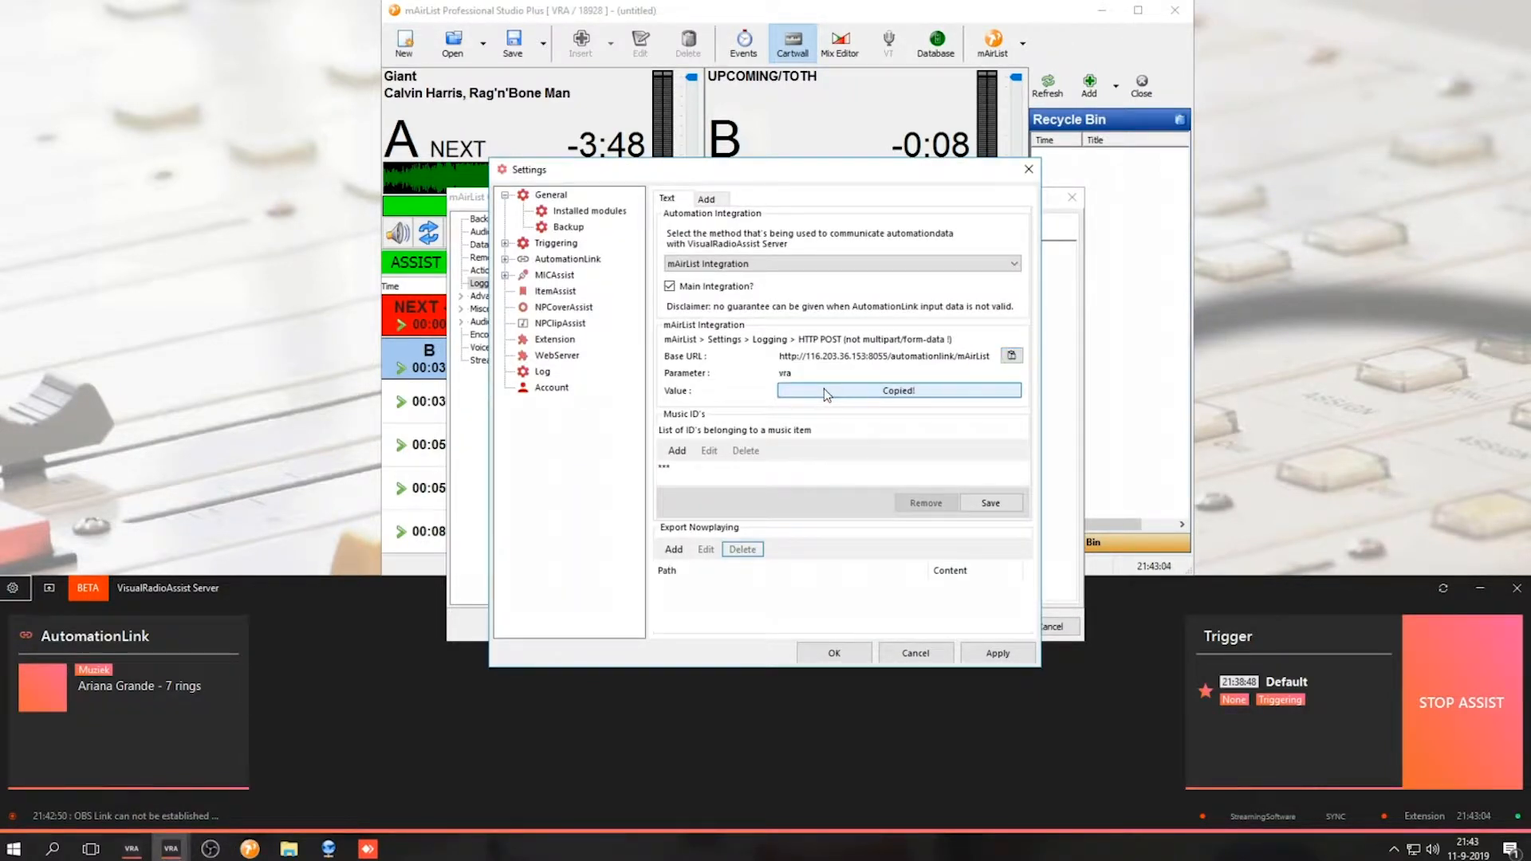
left_click(1075, 437)
left_click(611, 308)
type("vra")
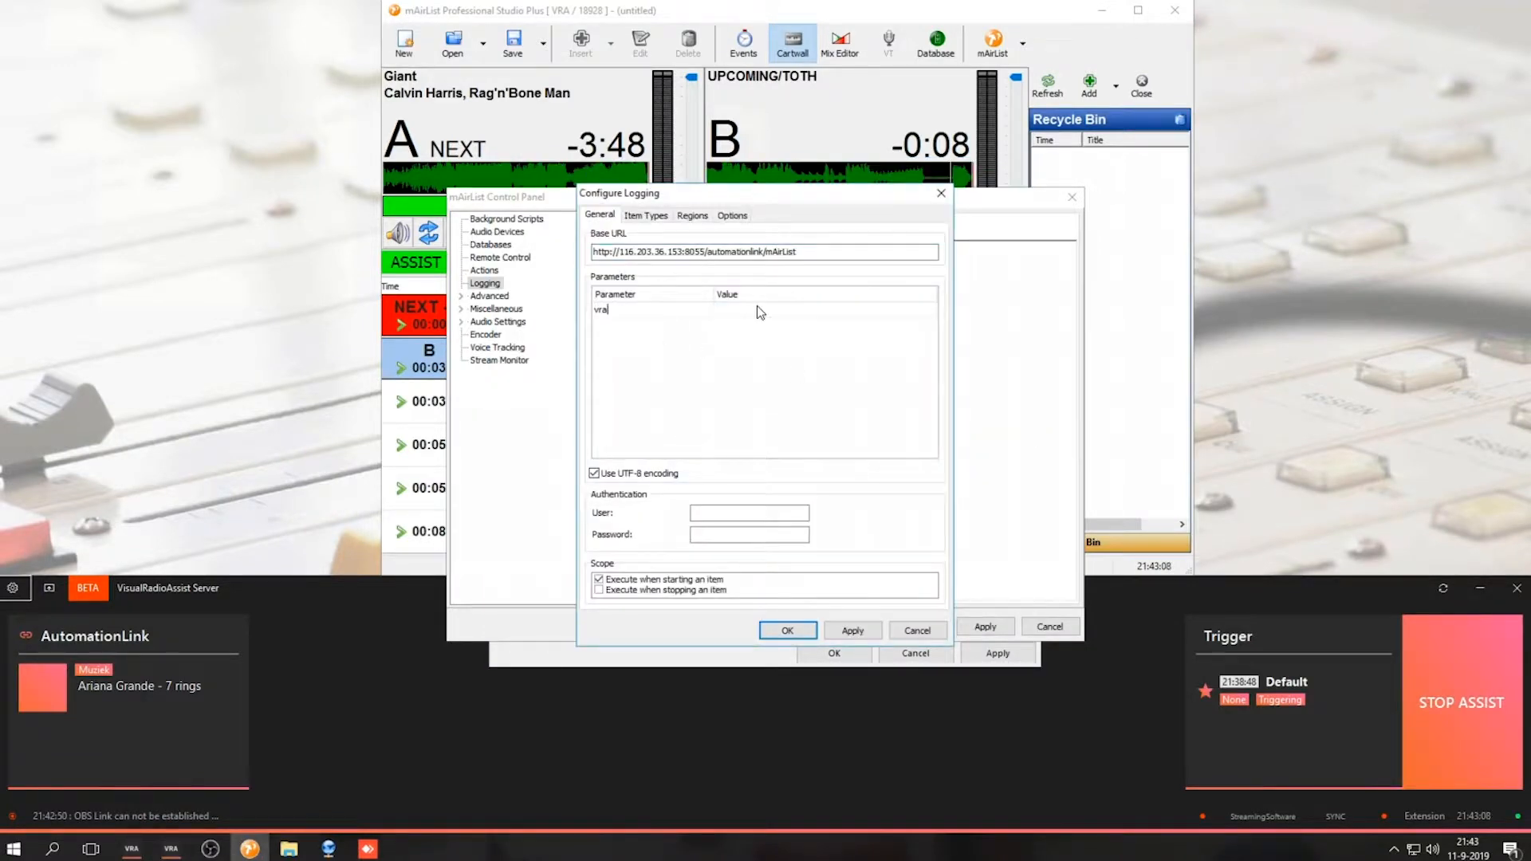
left_click(757, 304)
key("ctrl+v")
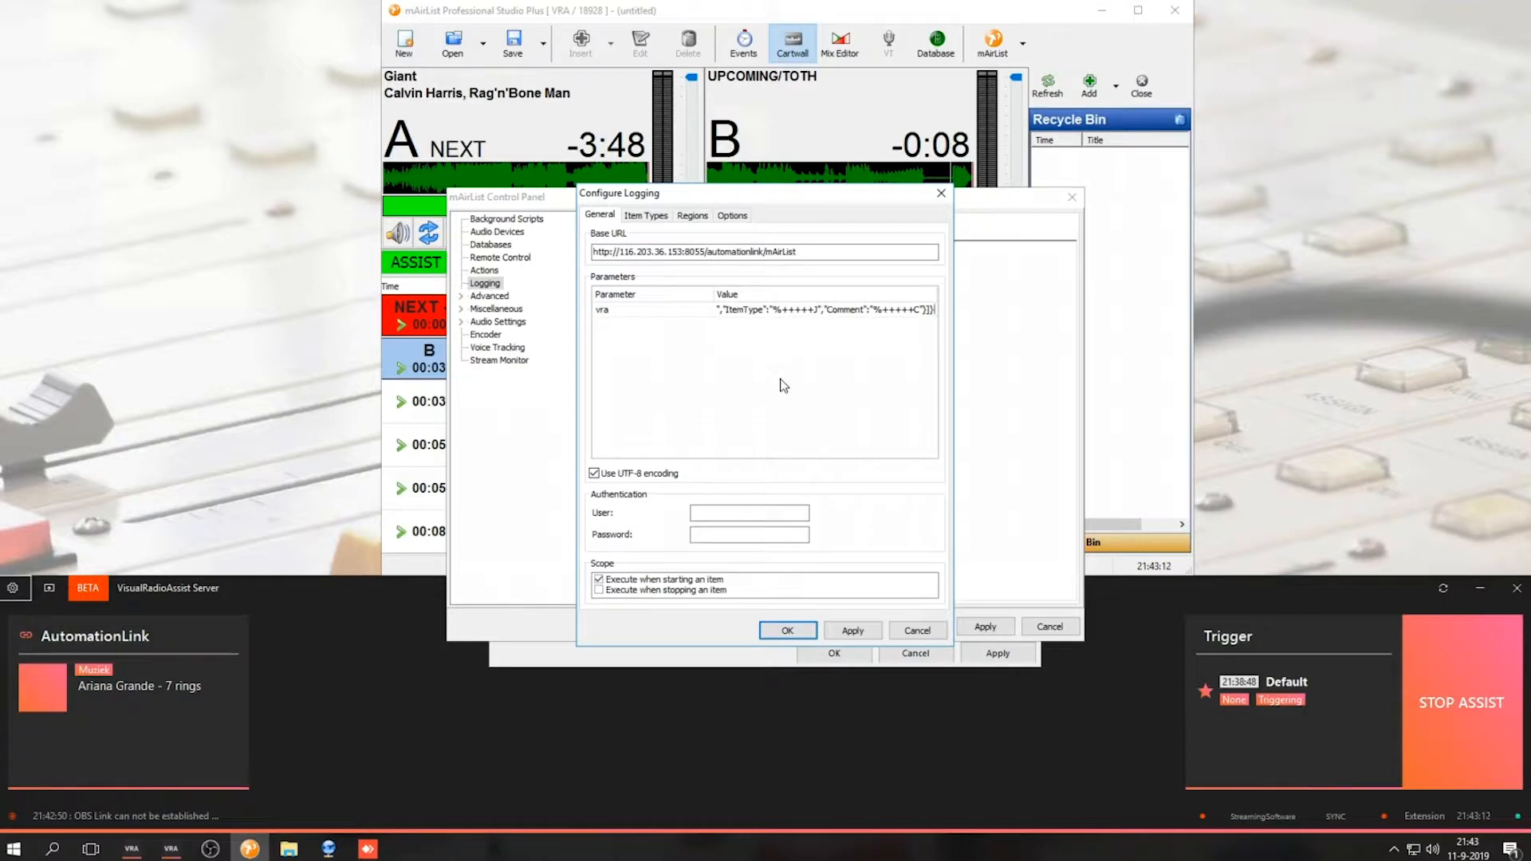
left_click(790, 629)
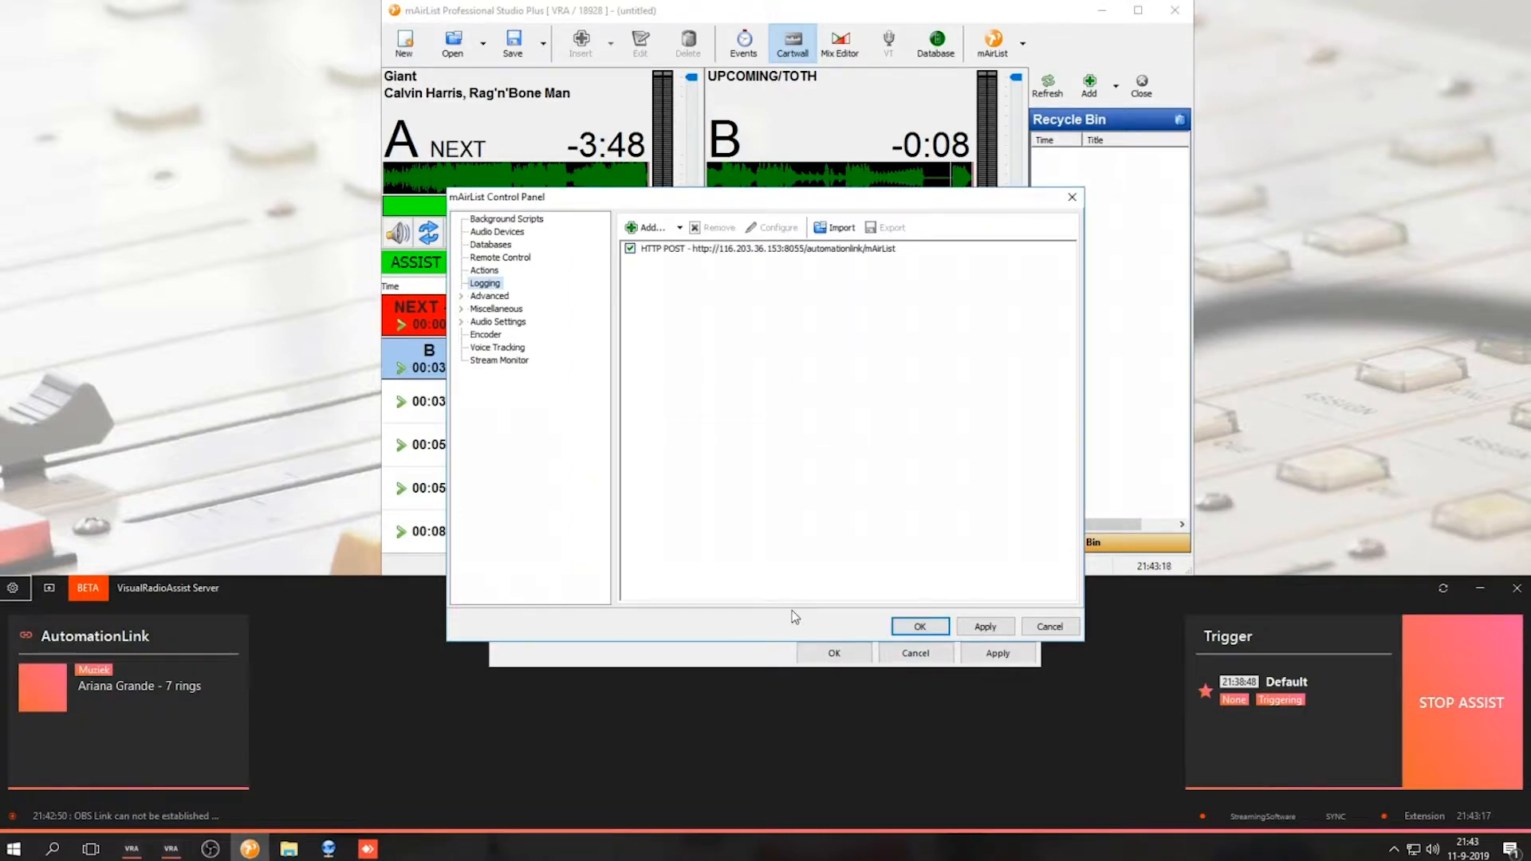
Review the HTTP POST entry's Options and Item Types settings
left_click(683, 249)
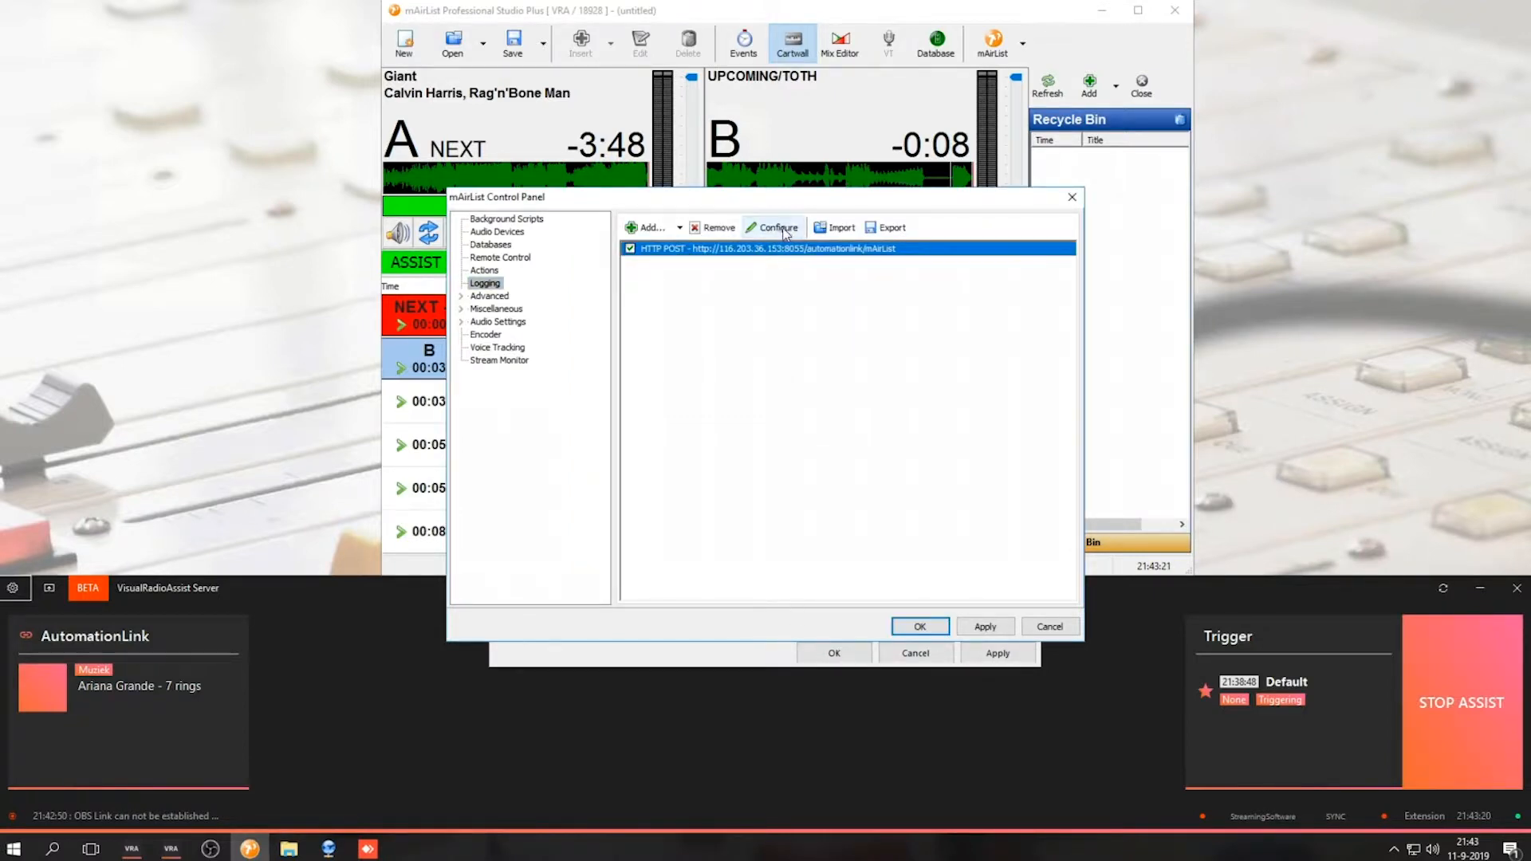
left_click(780, 230)
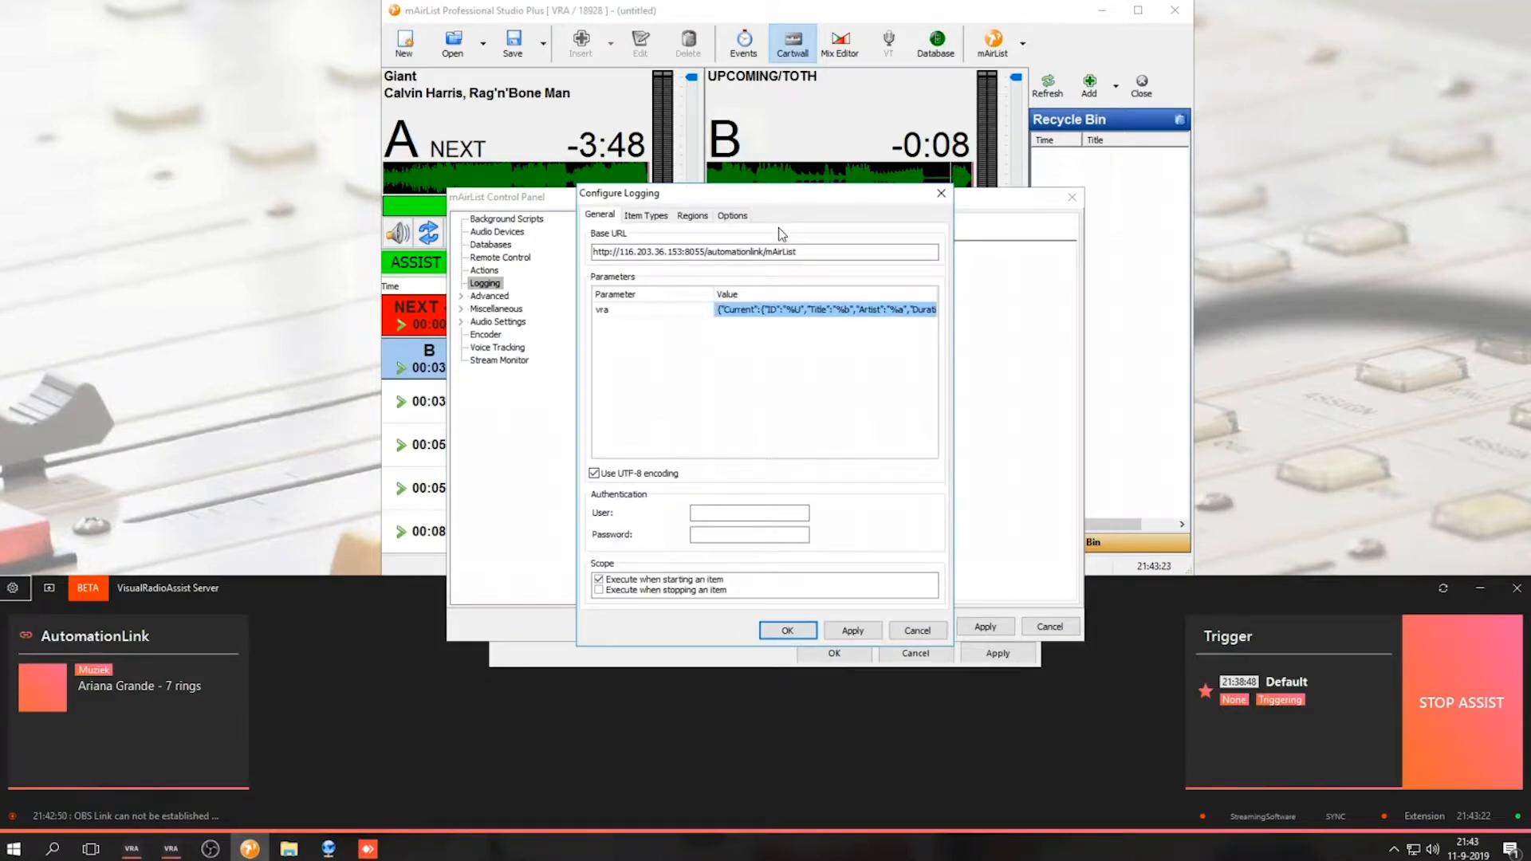
left_click(732, 217)
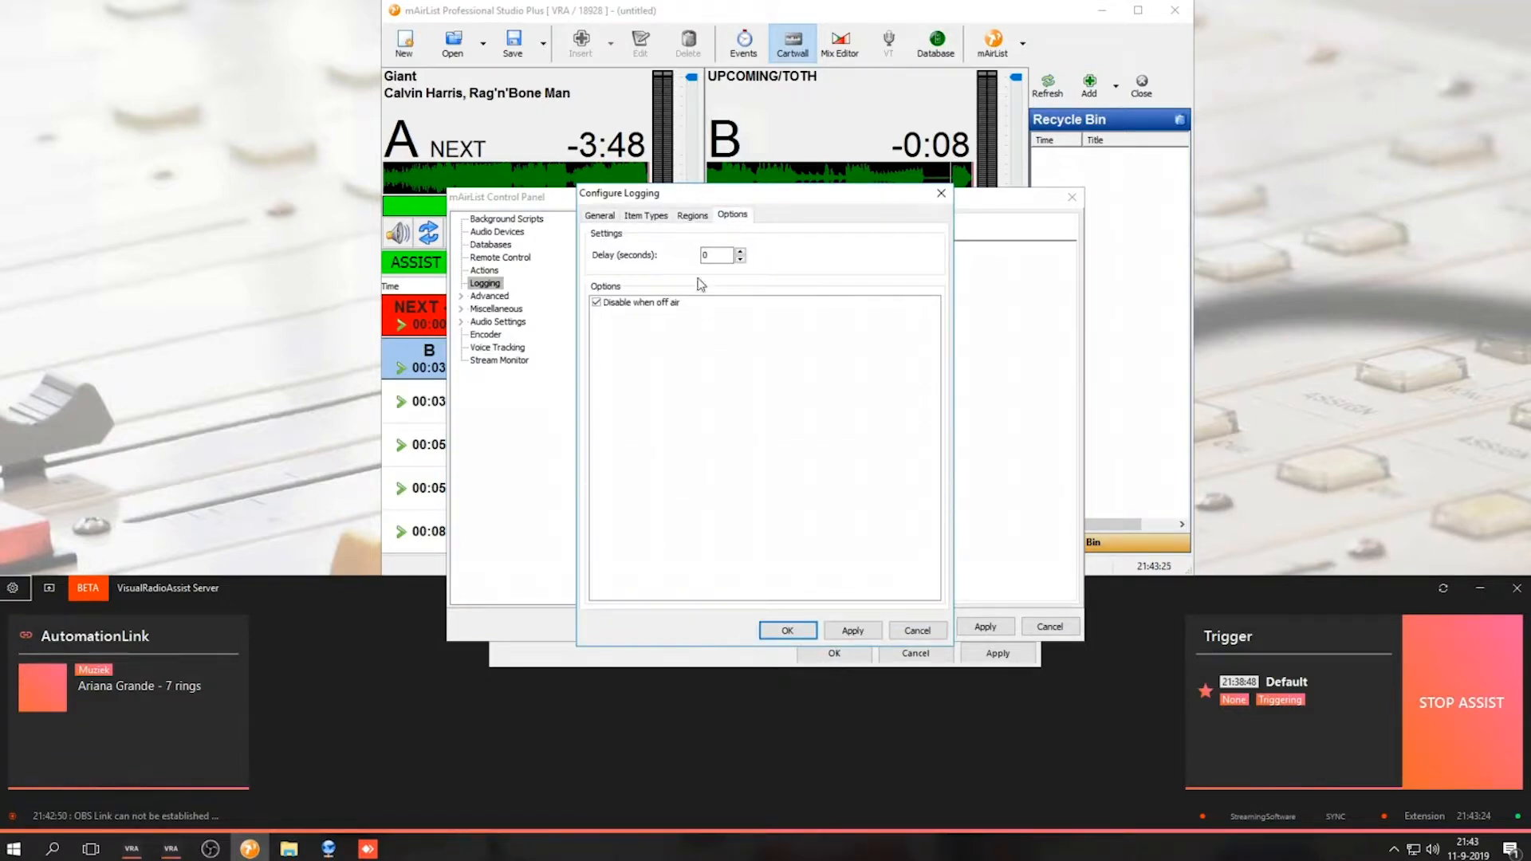
left_click(625, 305)
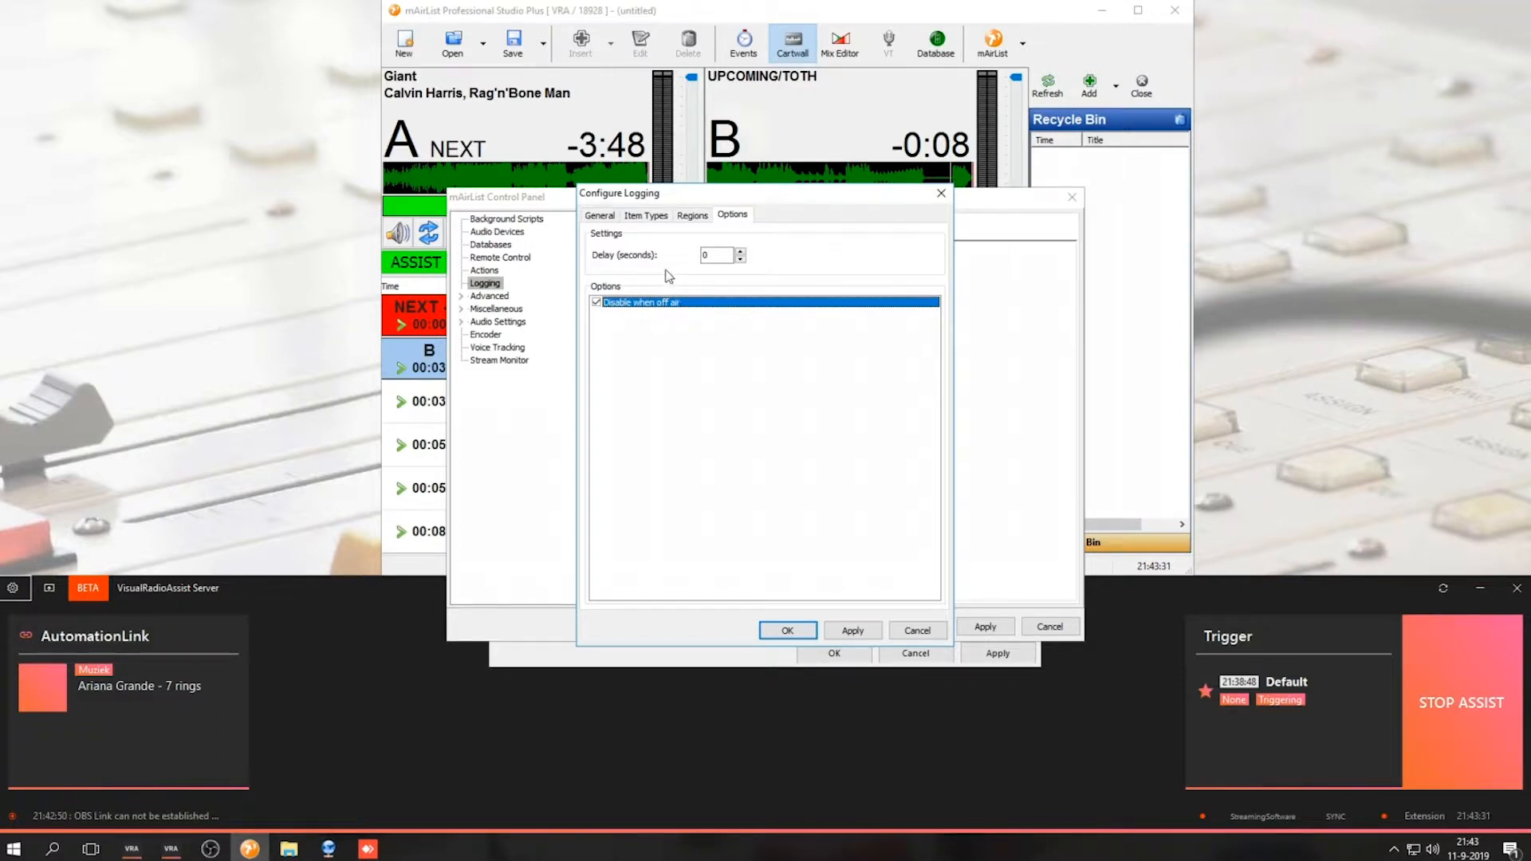
left_click(645, 215)
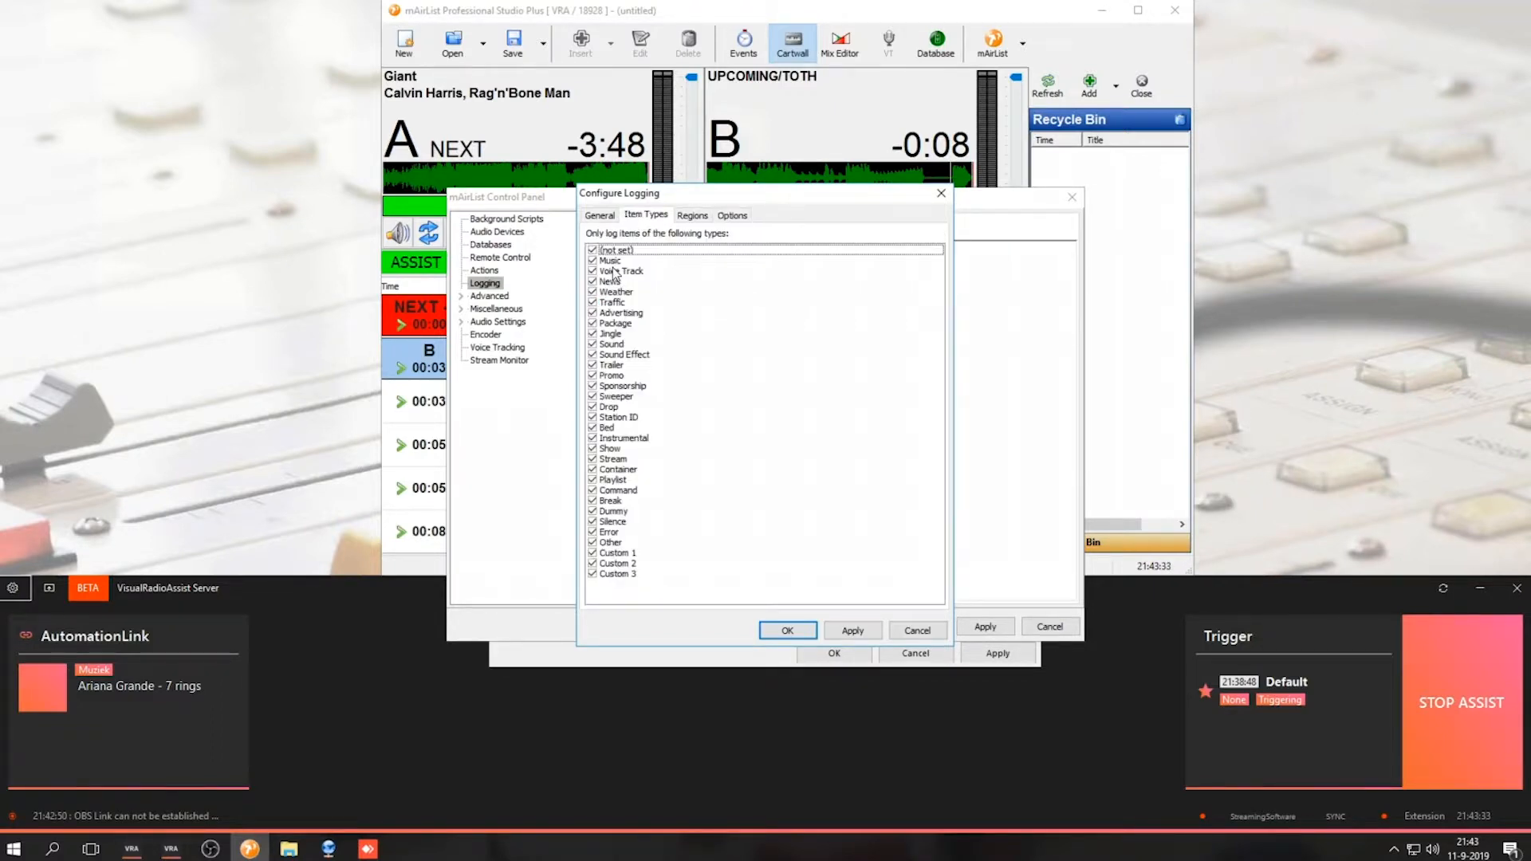
left_click(612, 263)
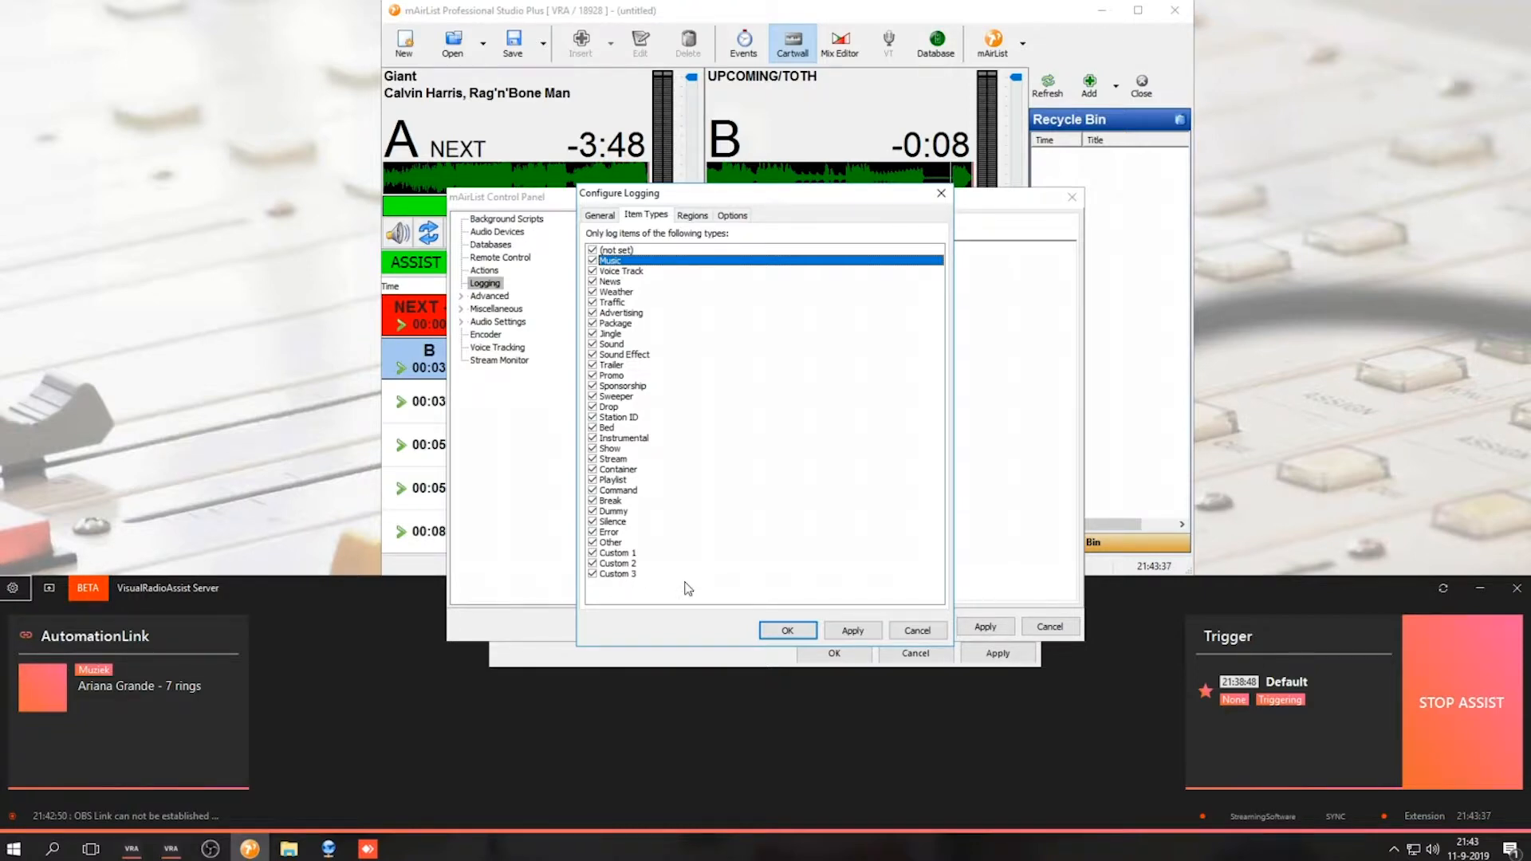
left_click(777, 629)
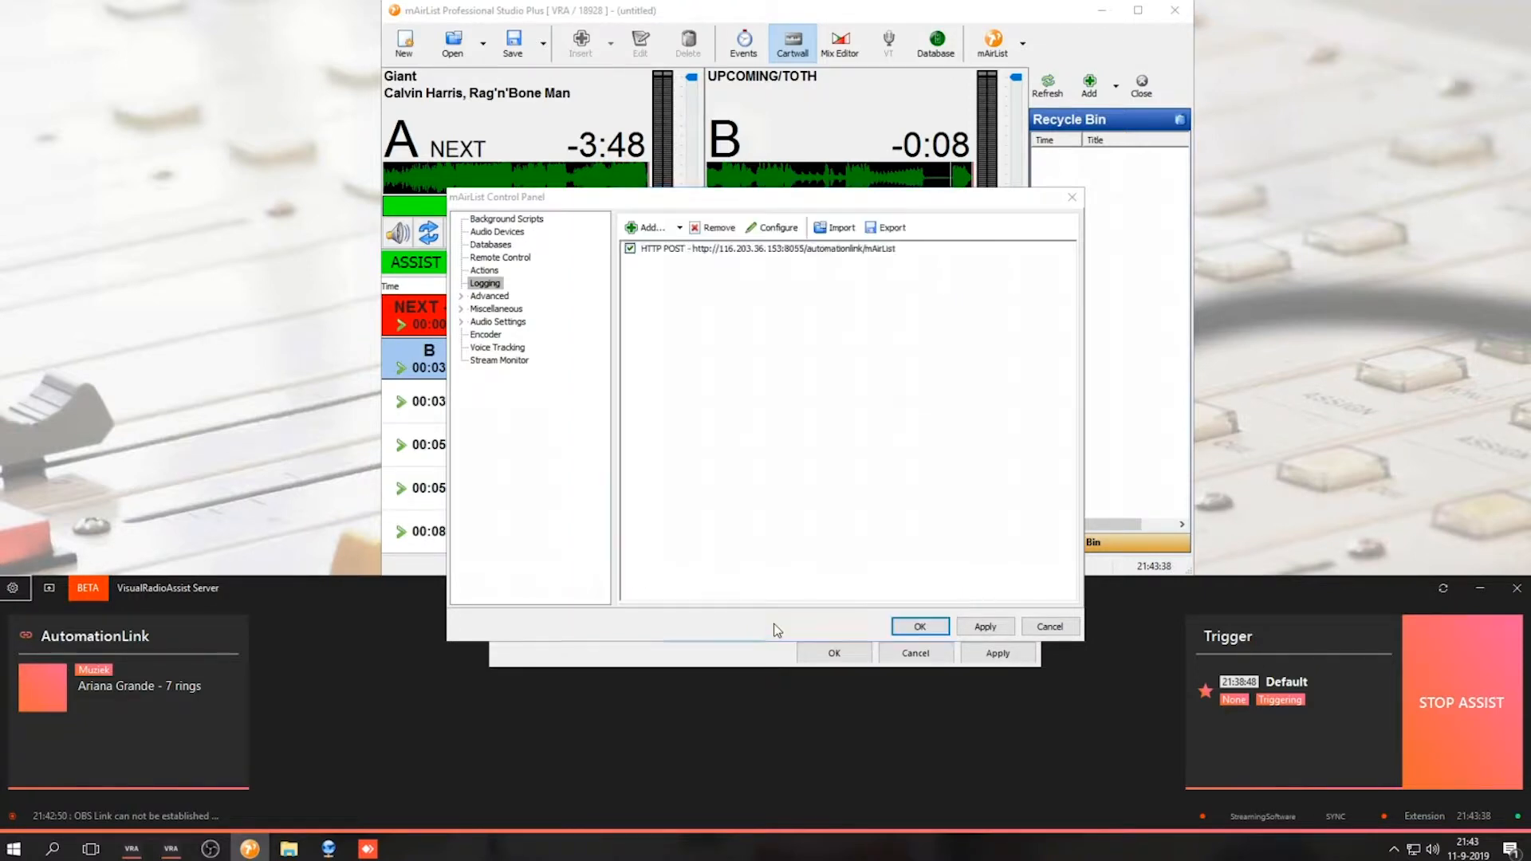
Confirm and close both the mAirList Control Panel and the VisualRadioAssist settings
left_click(913, 627)
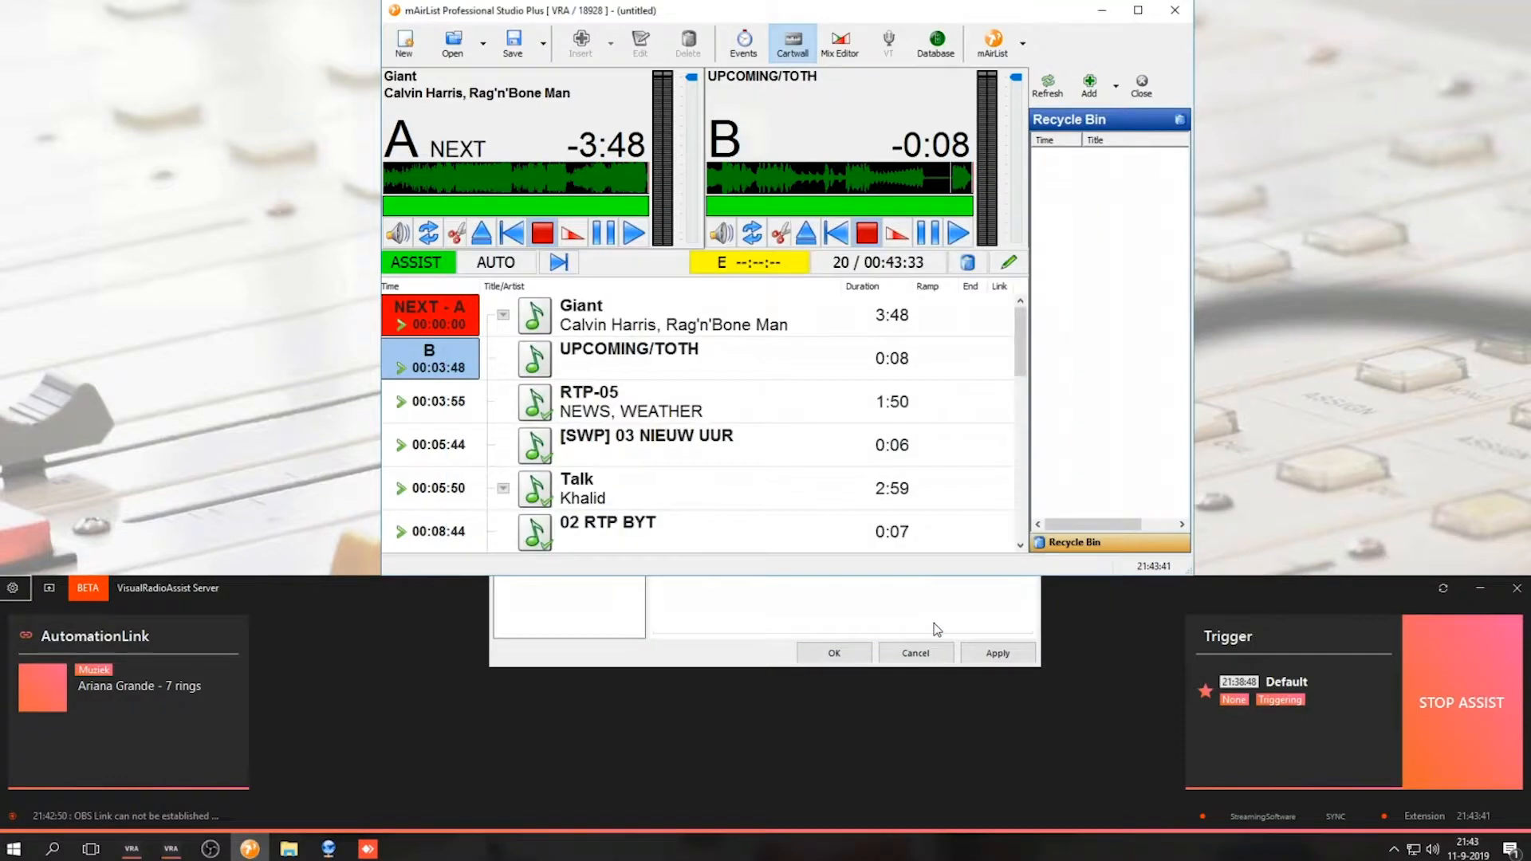
left_click(937, 630)
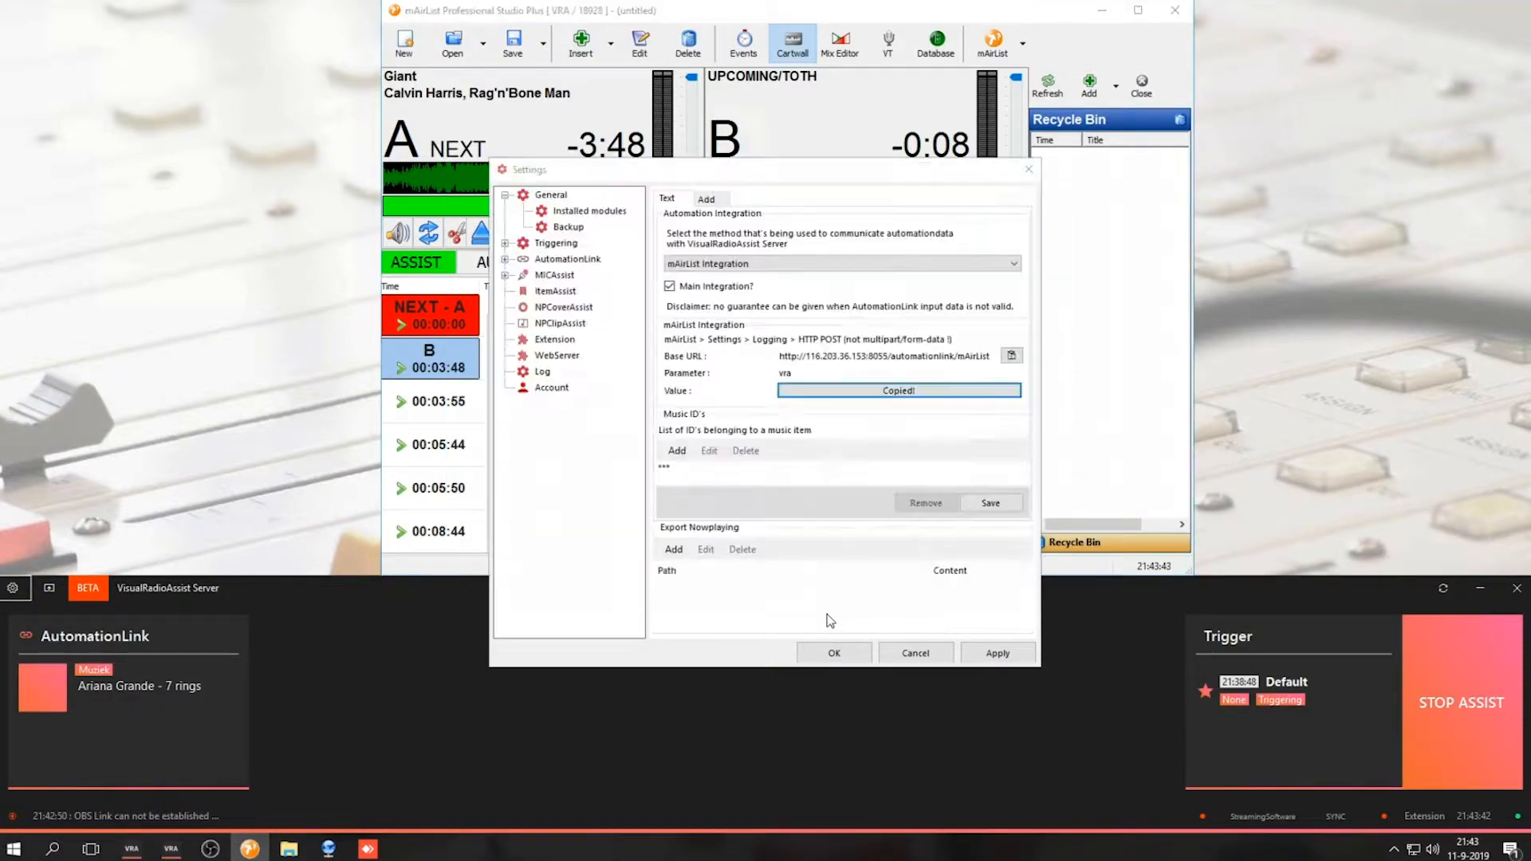
left_click(835, 654)
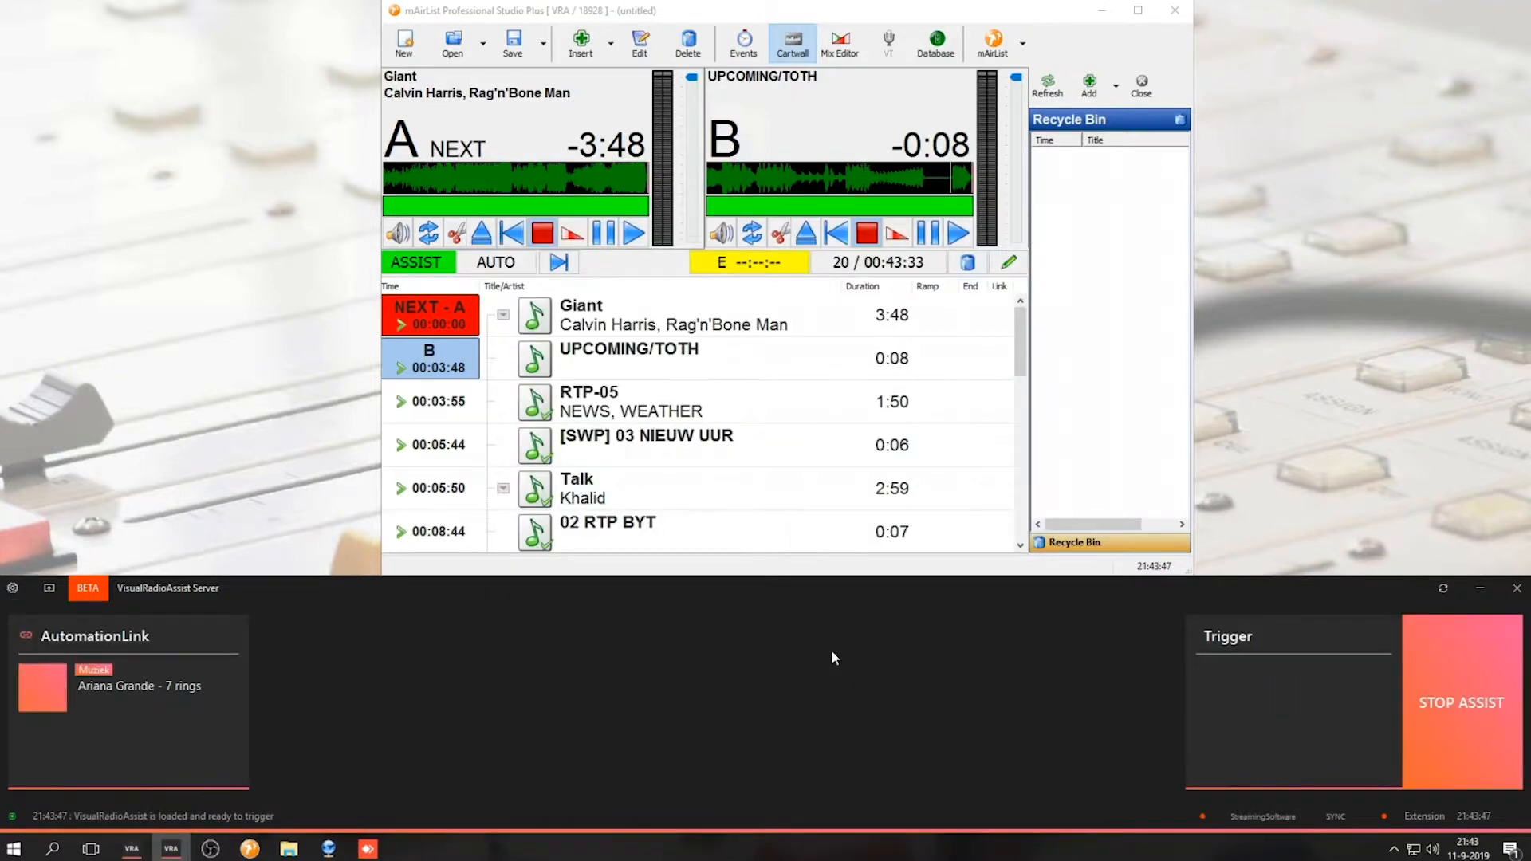
Start playback on player A and switch the playlist to AUTO mode
left_click(636, 233)
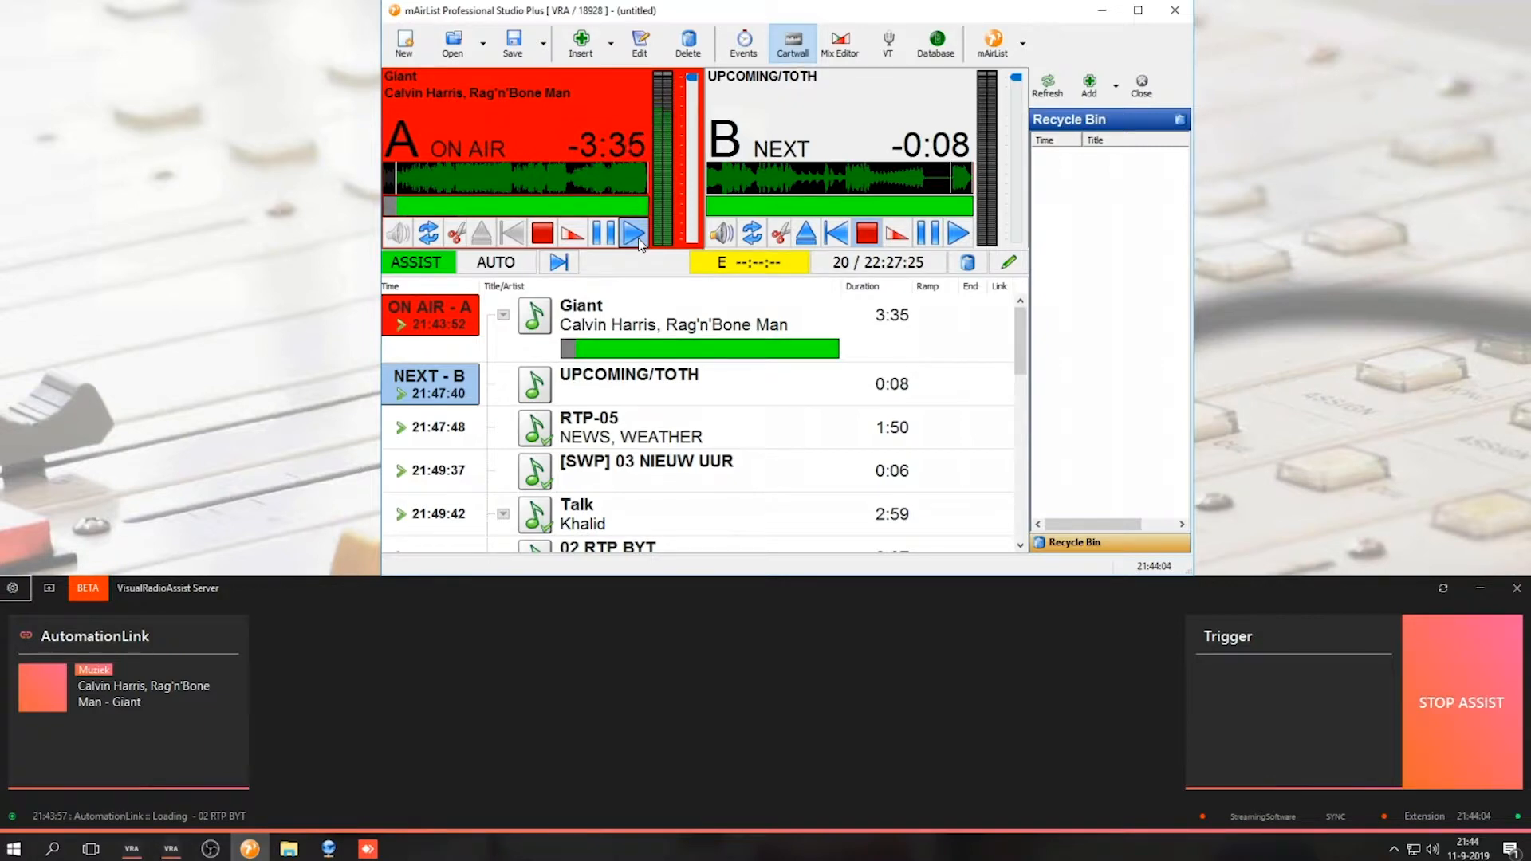
left_click(497, 263)
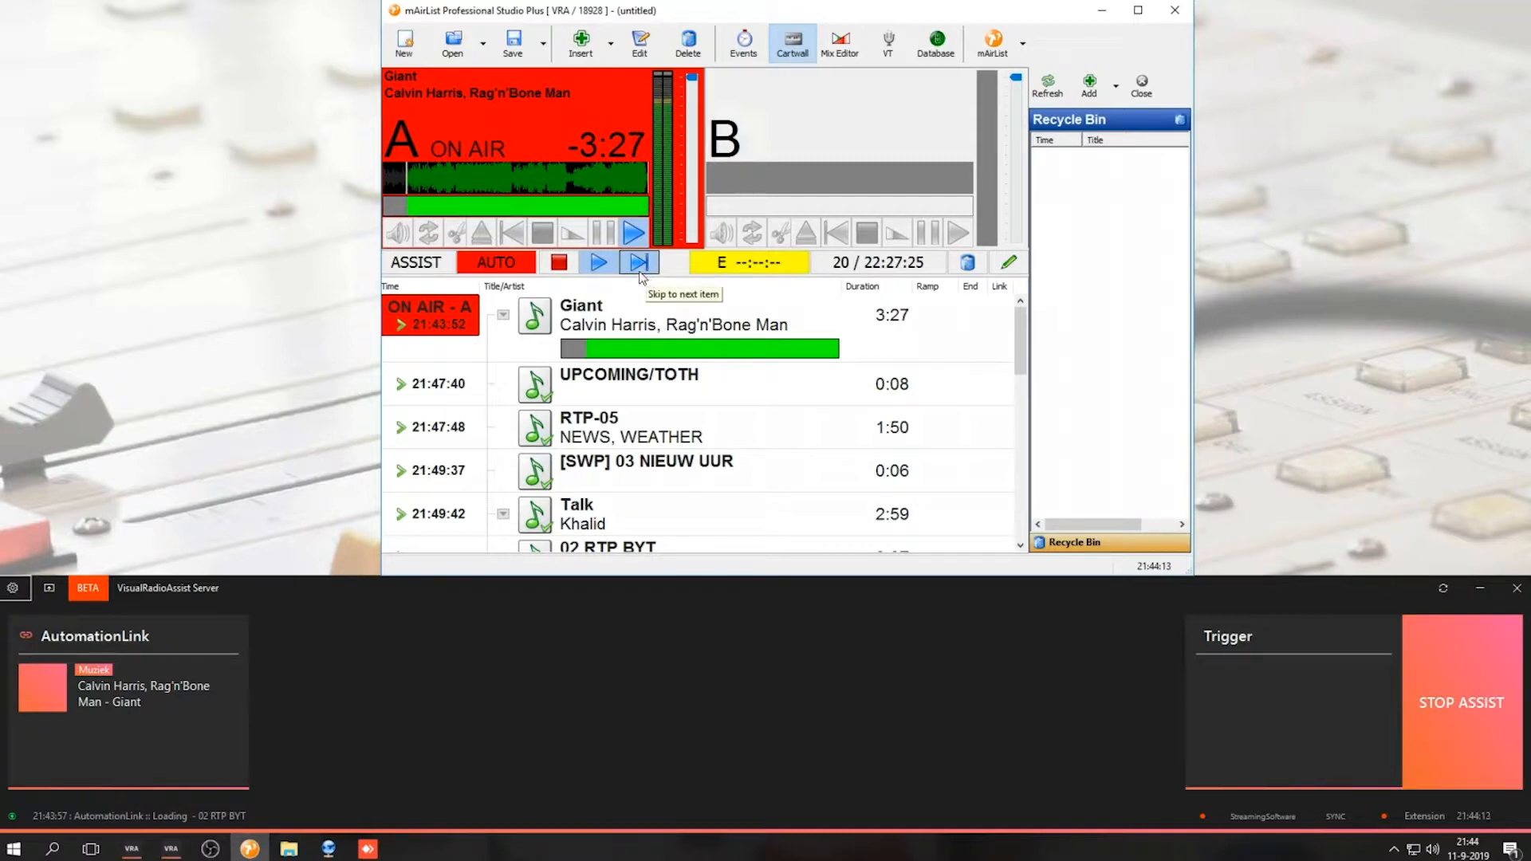
Skip to the next playlist items several times to test the now-playing link
left_click(639, 269)
left_click(642, 271)
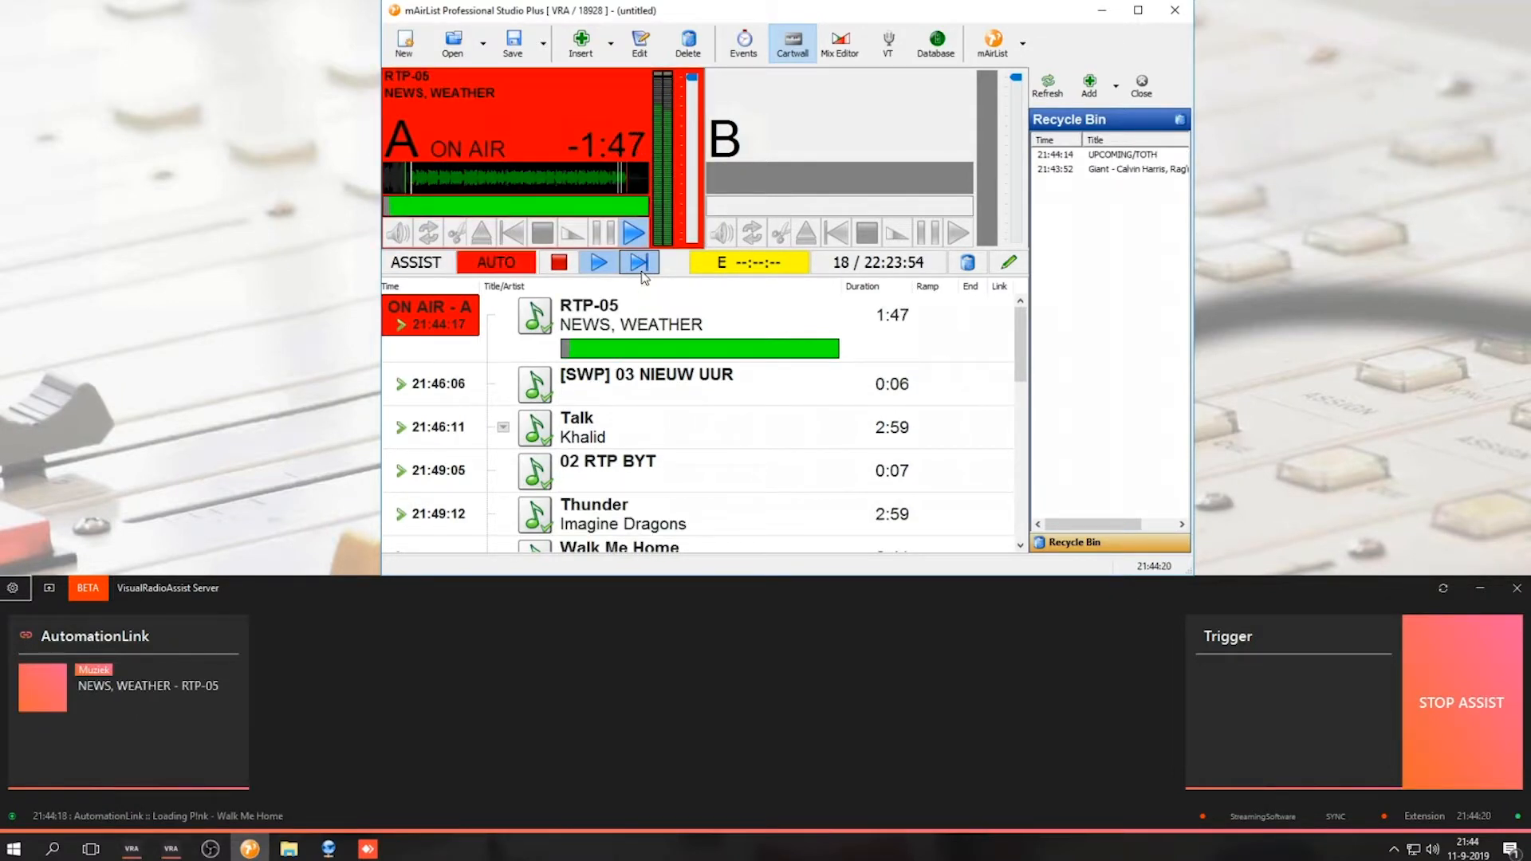
left_click(640, 263)
left_click(640, 264)
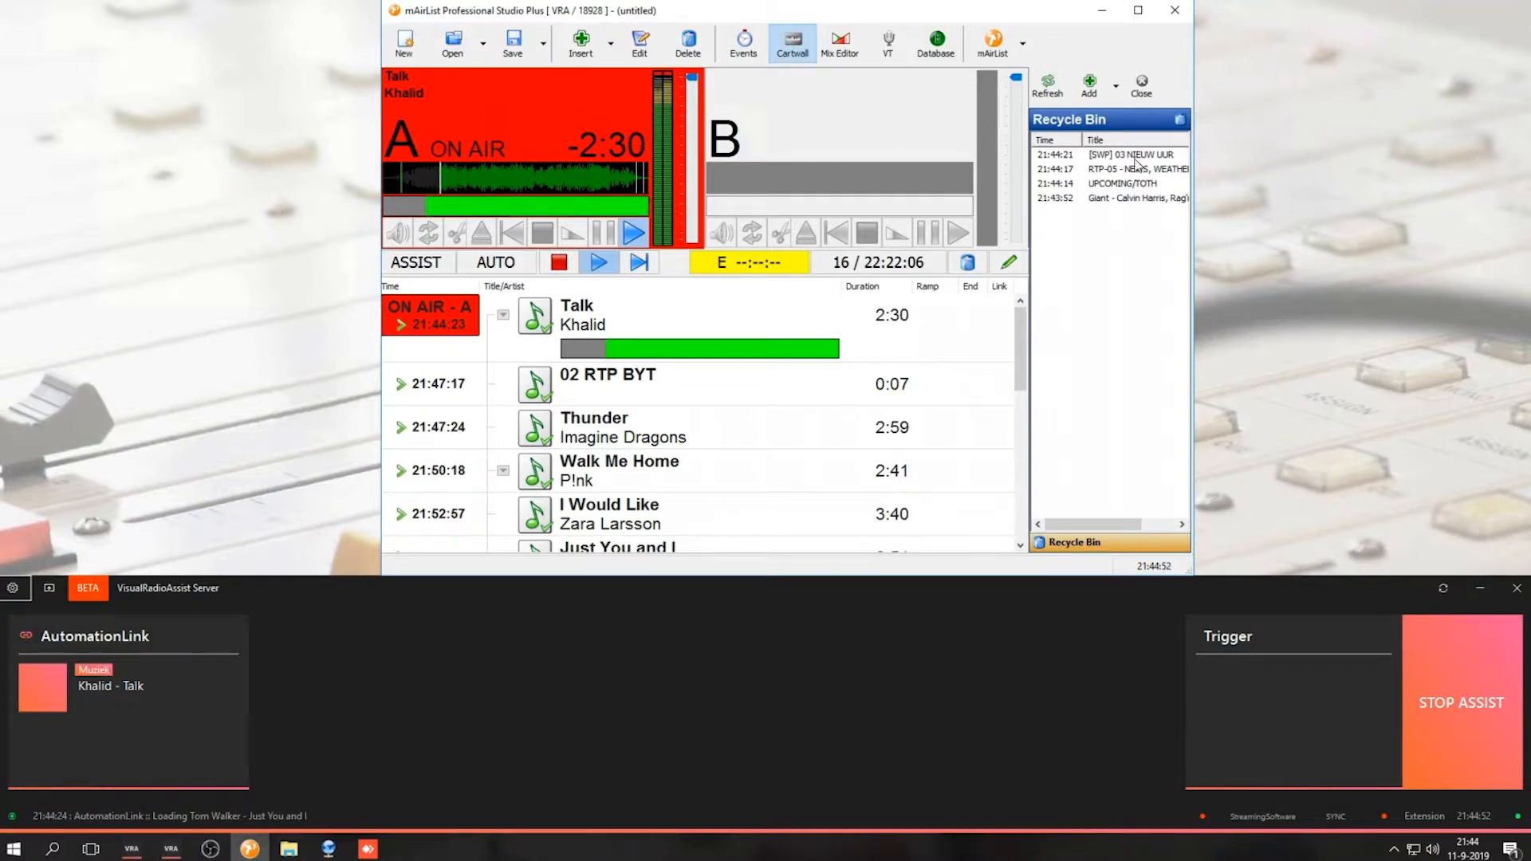
Inspect the entries in the recycle bin
left_click(1125, 156)
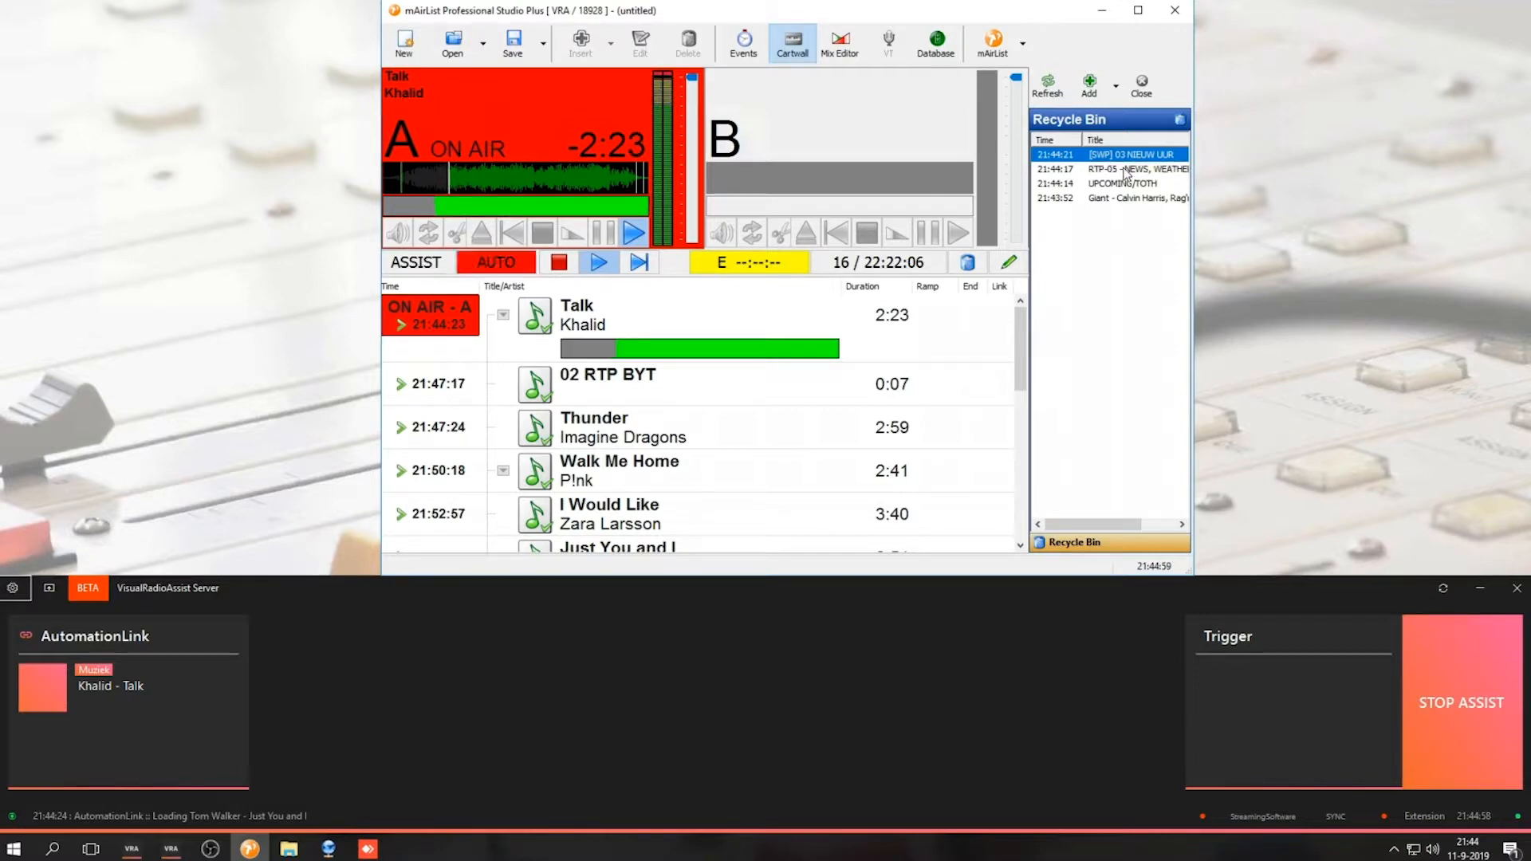
left_click(1118, 185)
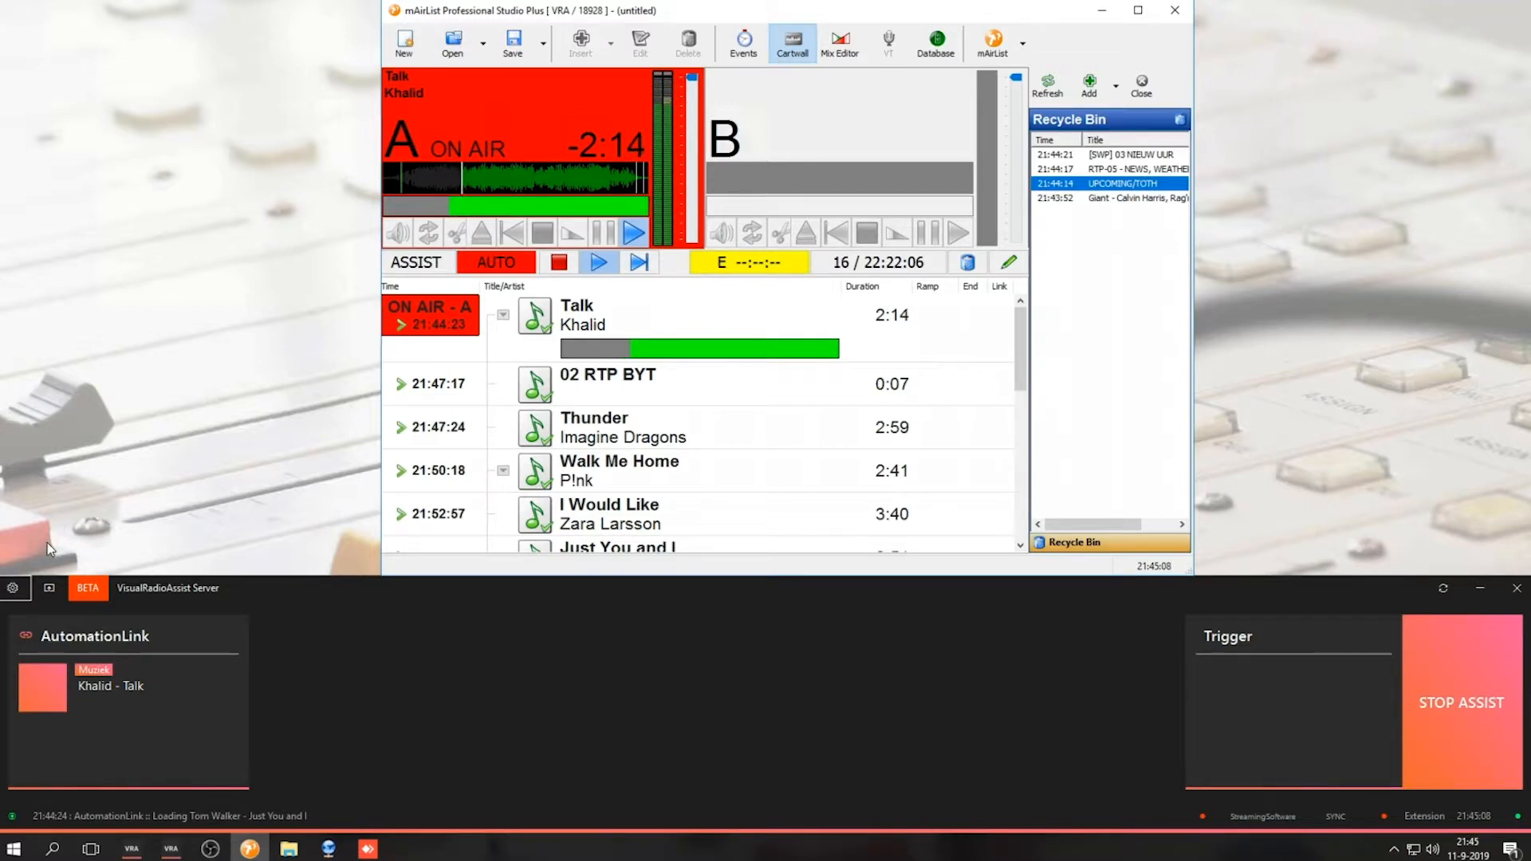
Open VisualRadioAssist's AutomationLink settings and start adding a Music ID based on the ItemType field
left_click(2, 594)
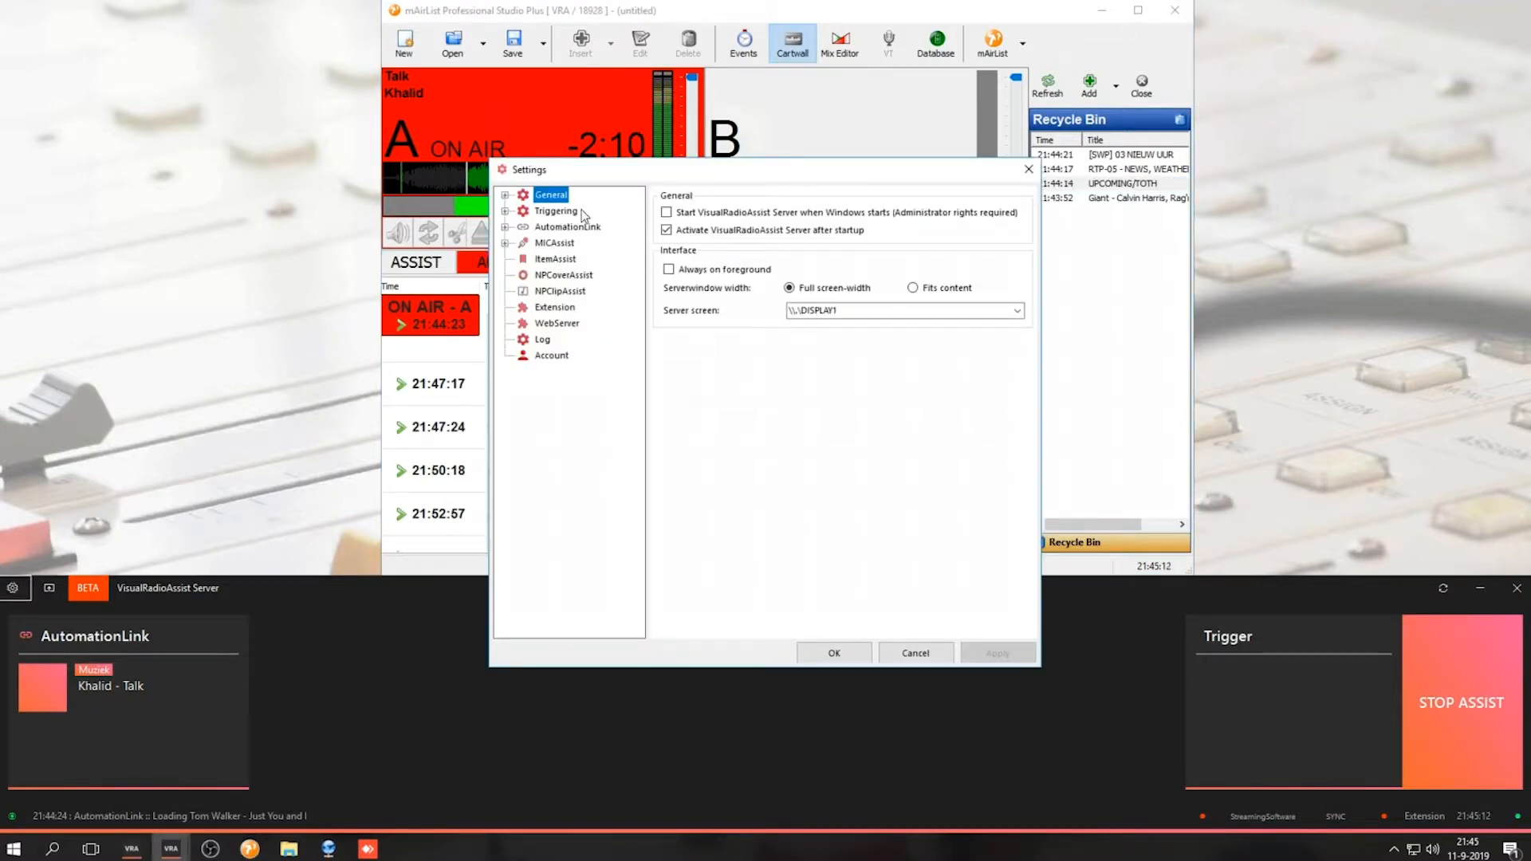
left_click(582, 229)
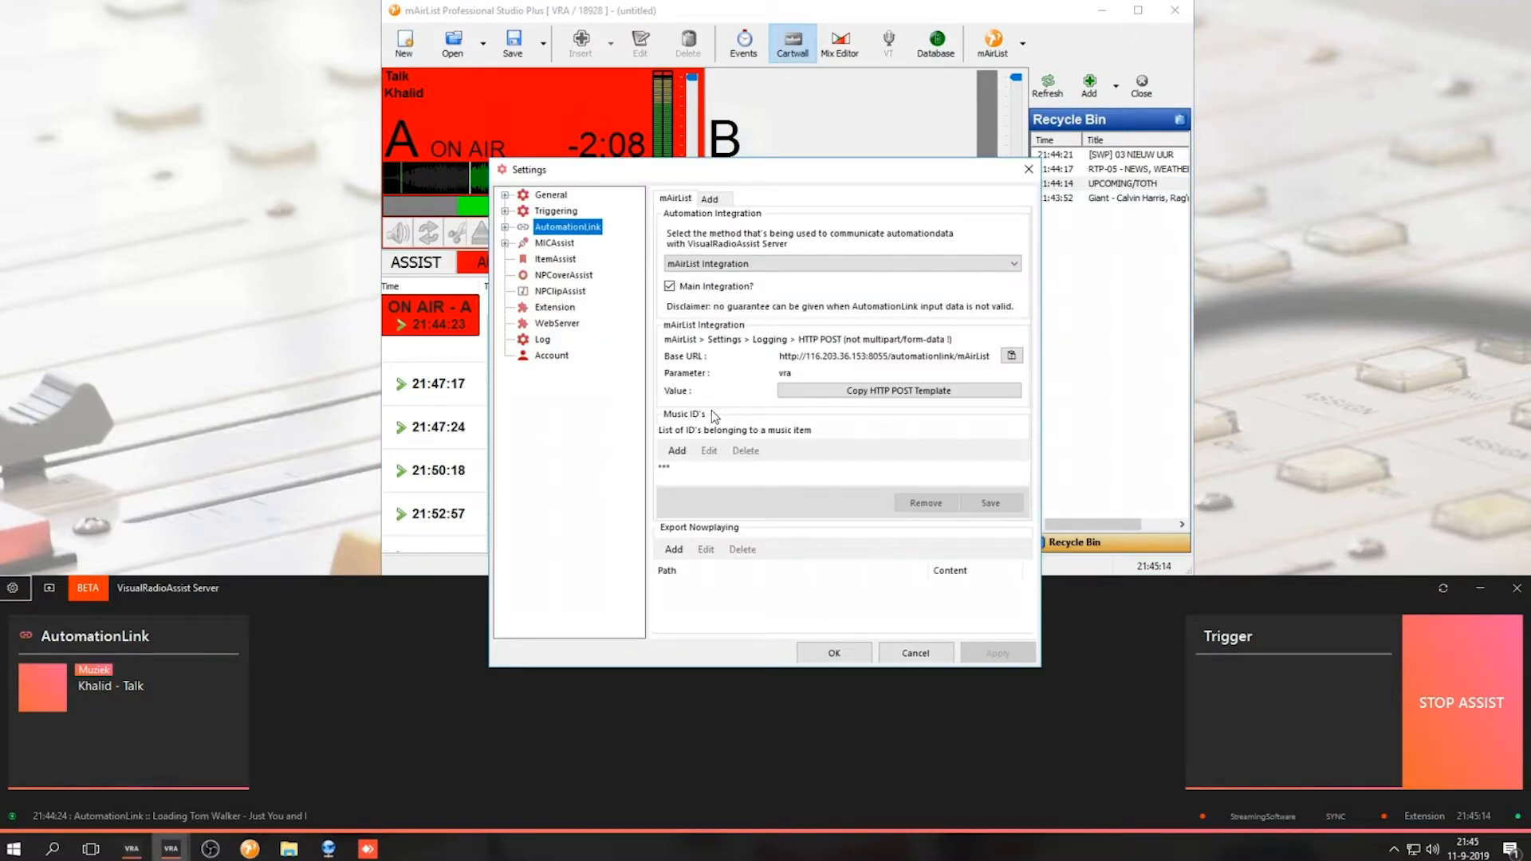
left_click(676, 451)
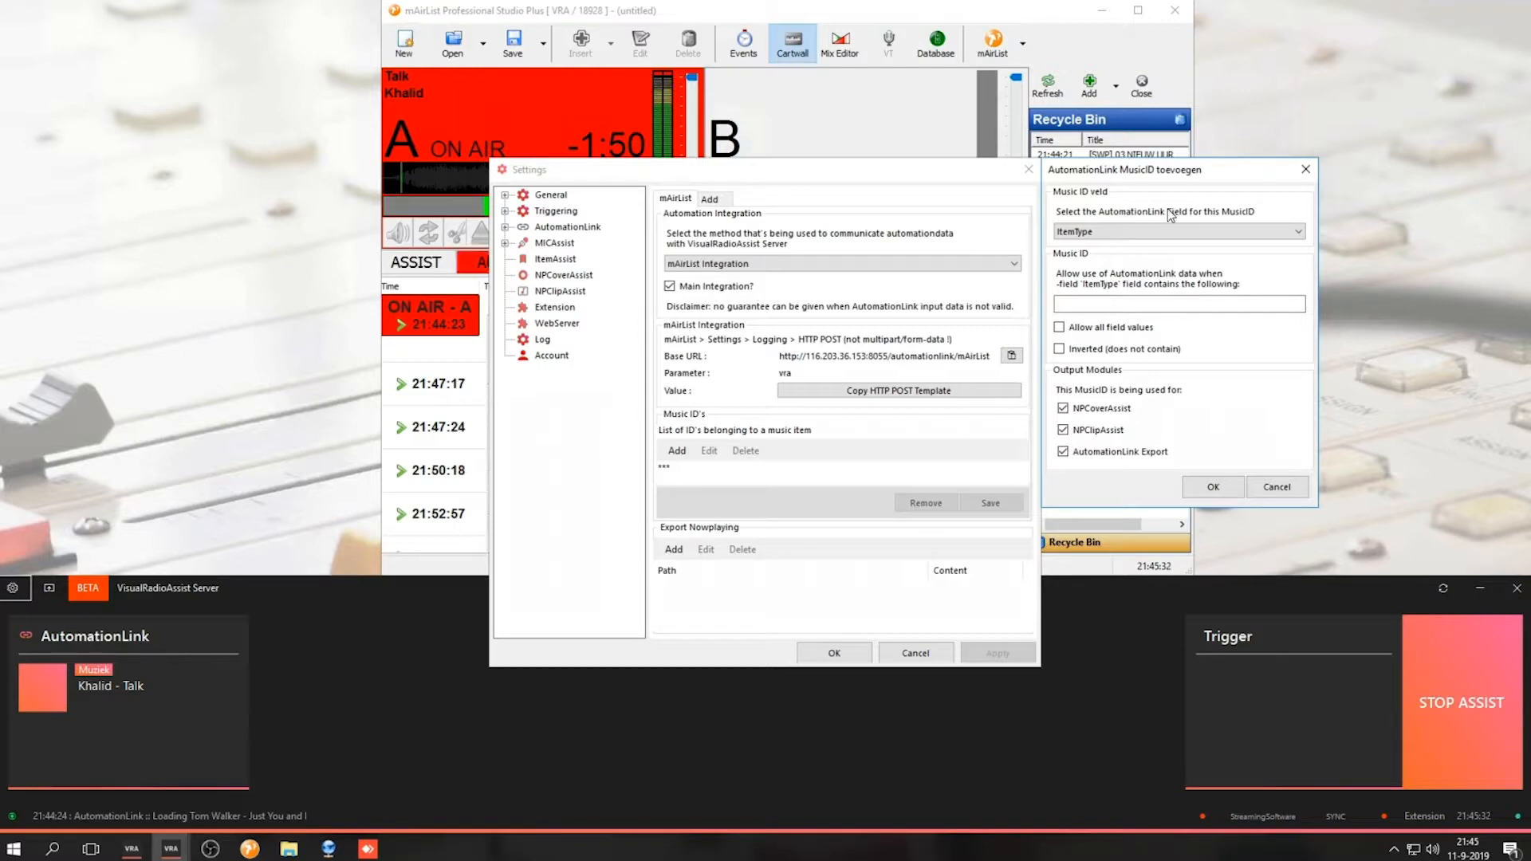
left_click(1144, 231)
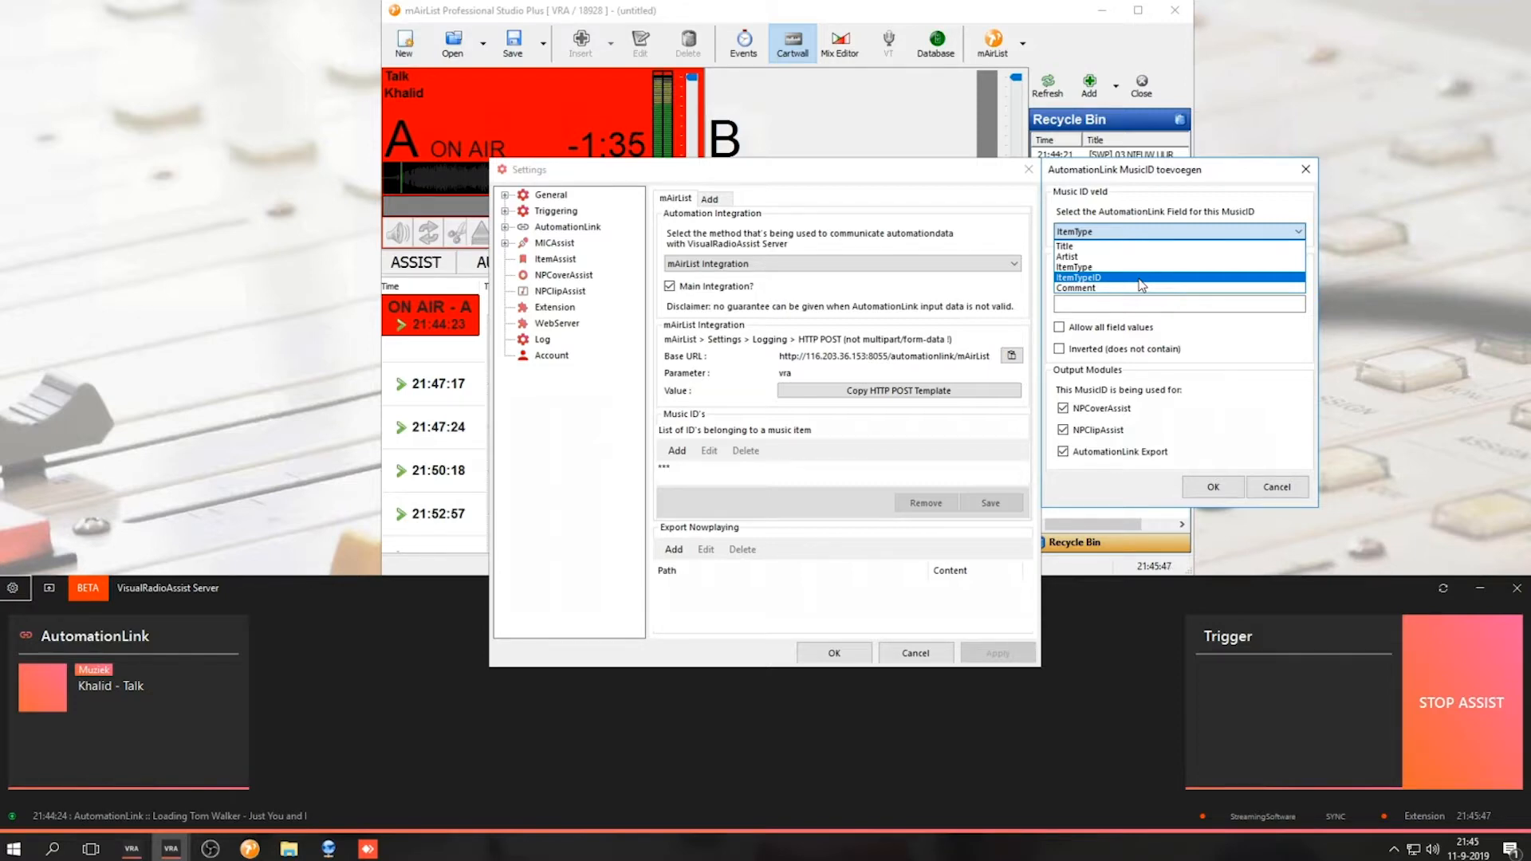
left_click(1127, 268)
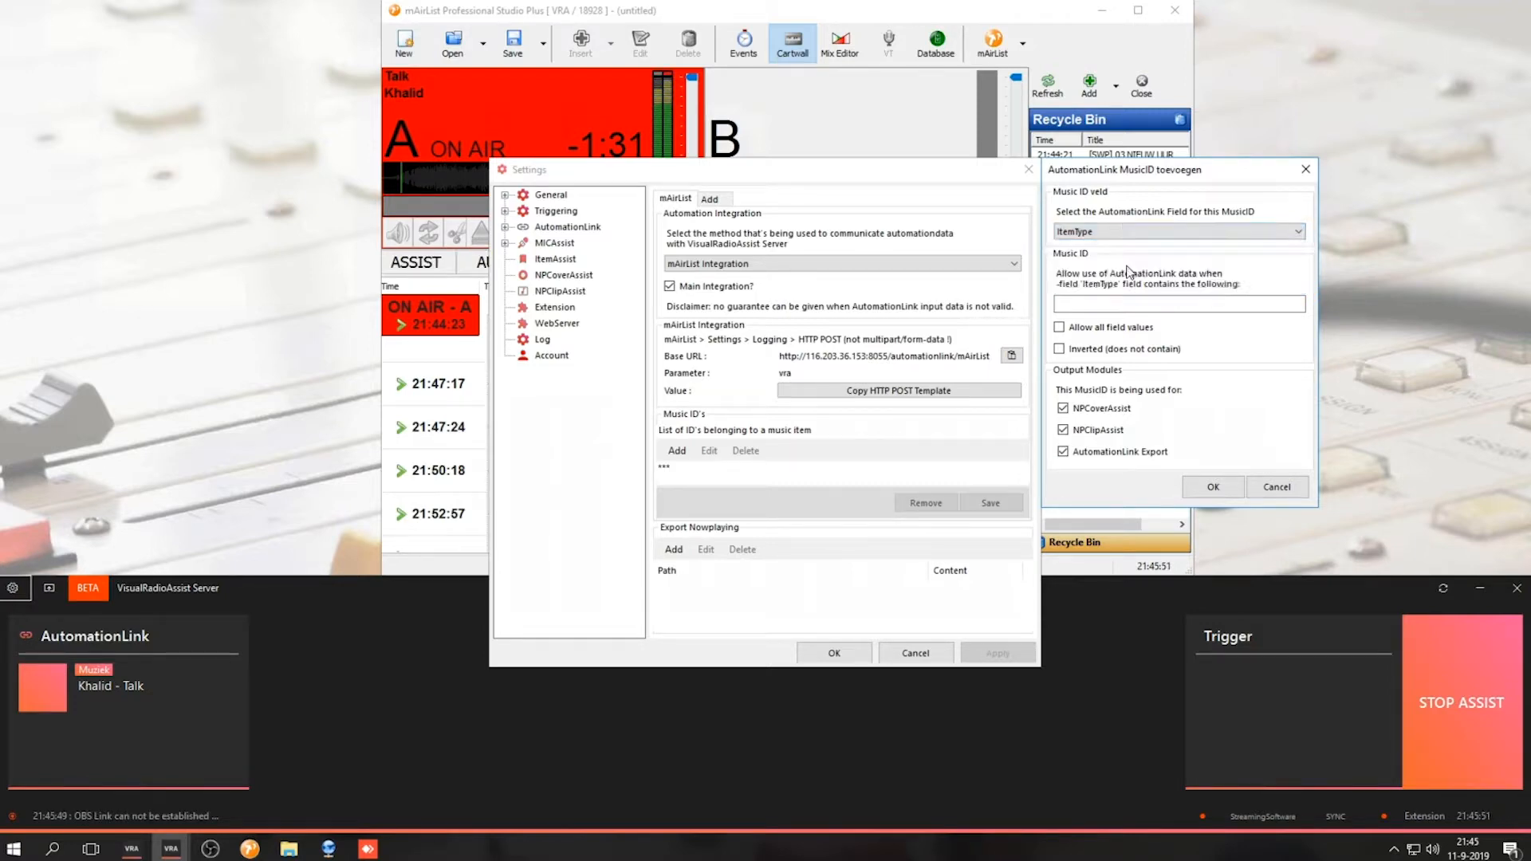
Open the properties of the playing Talk item in mAirList to check its item type
left_click(457, 350)
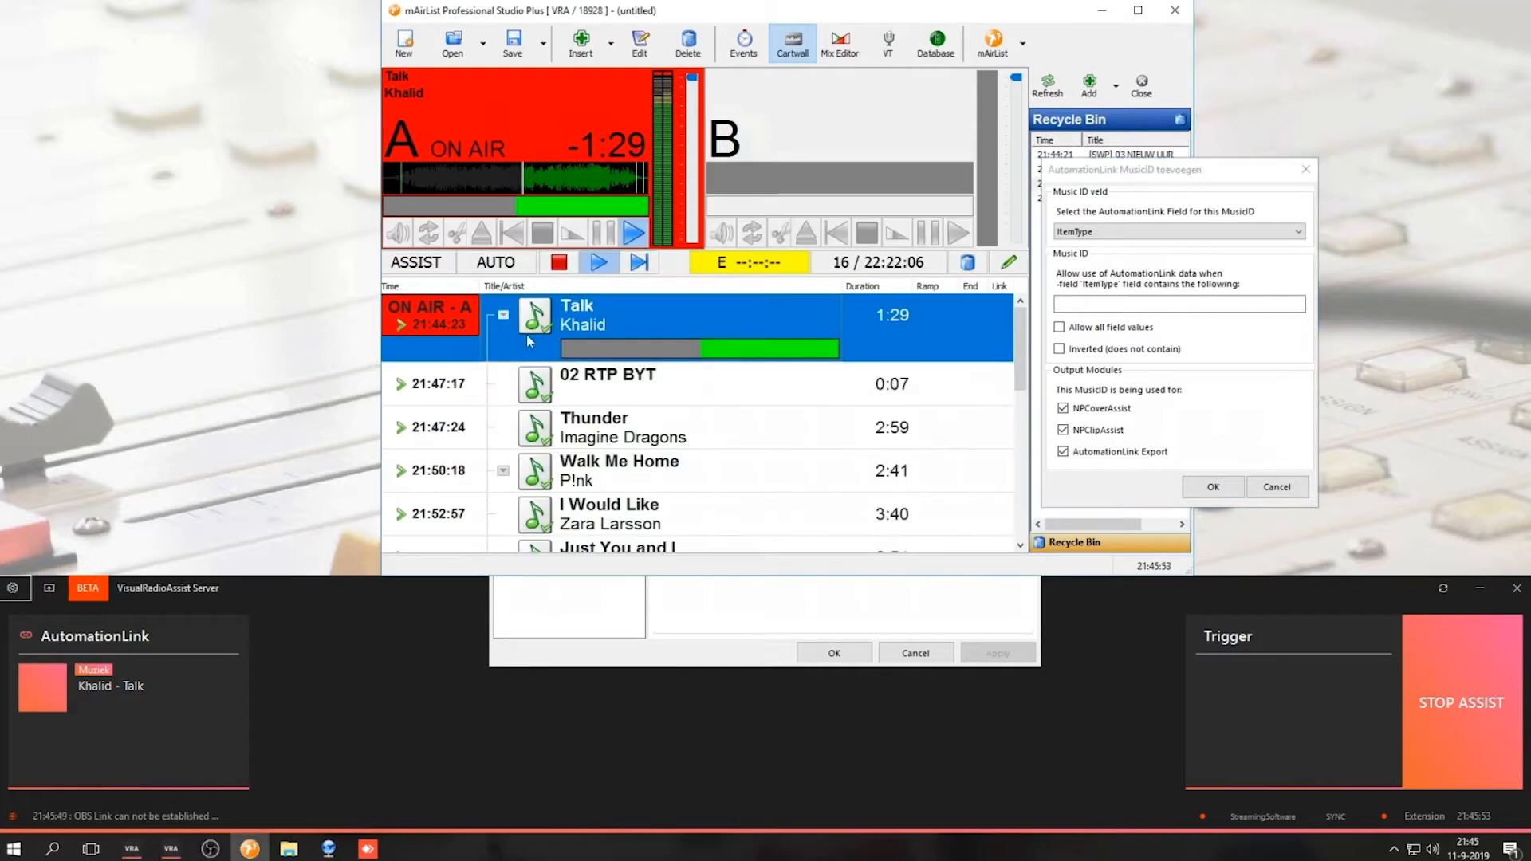
double_click(606, 321)
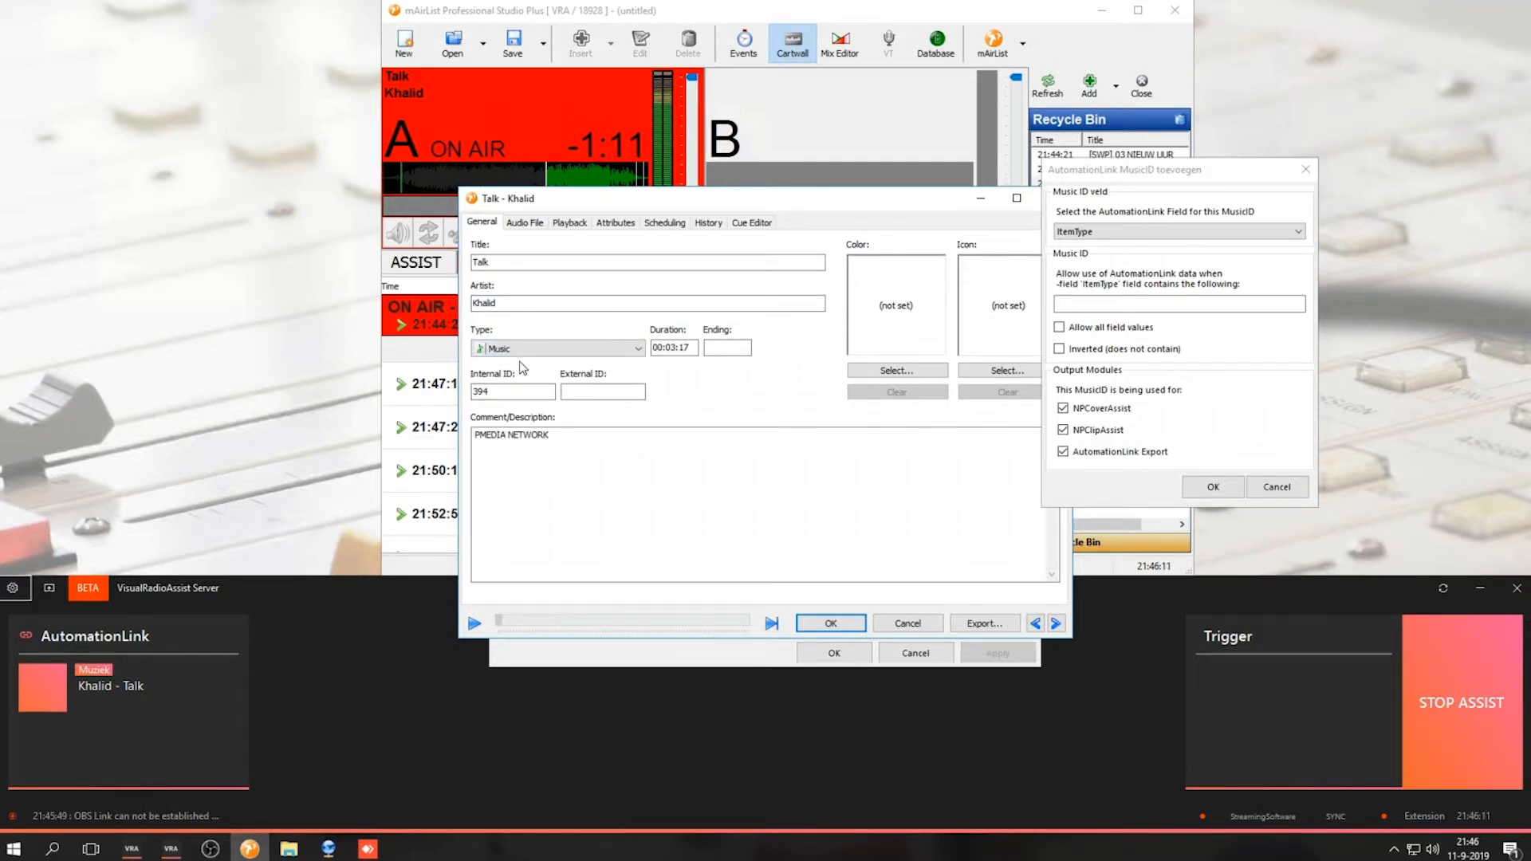
Add a Music ID that matches when the ItemType field contains Music, and confirm it
left_click(1147, 275)
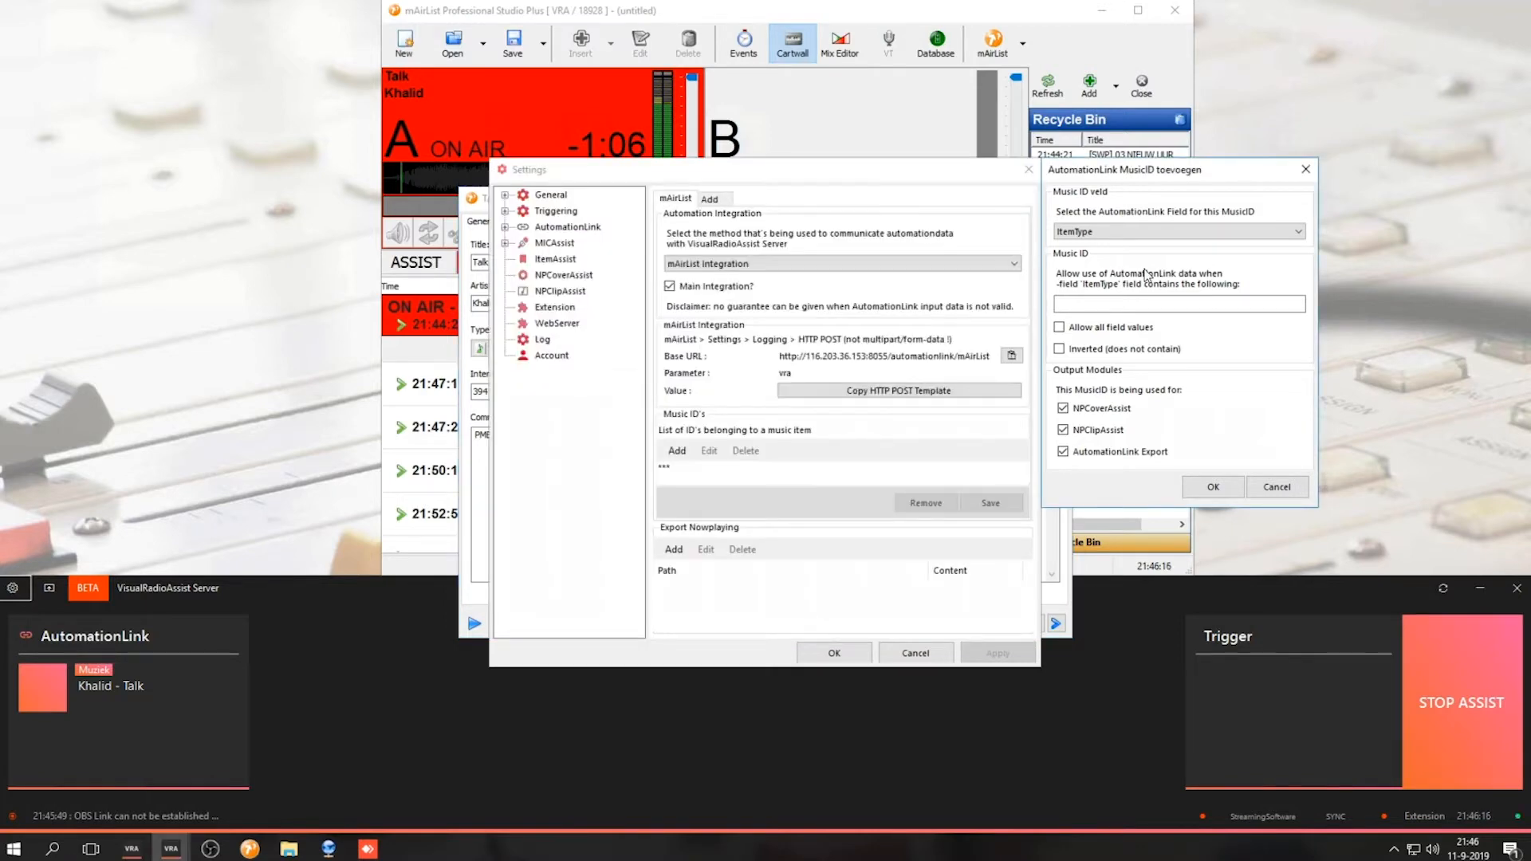
left_click(1092, 234)
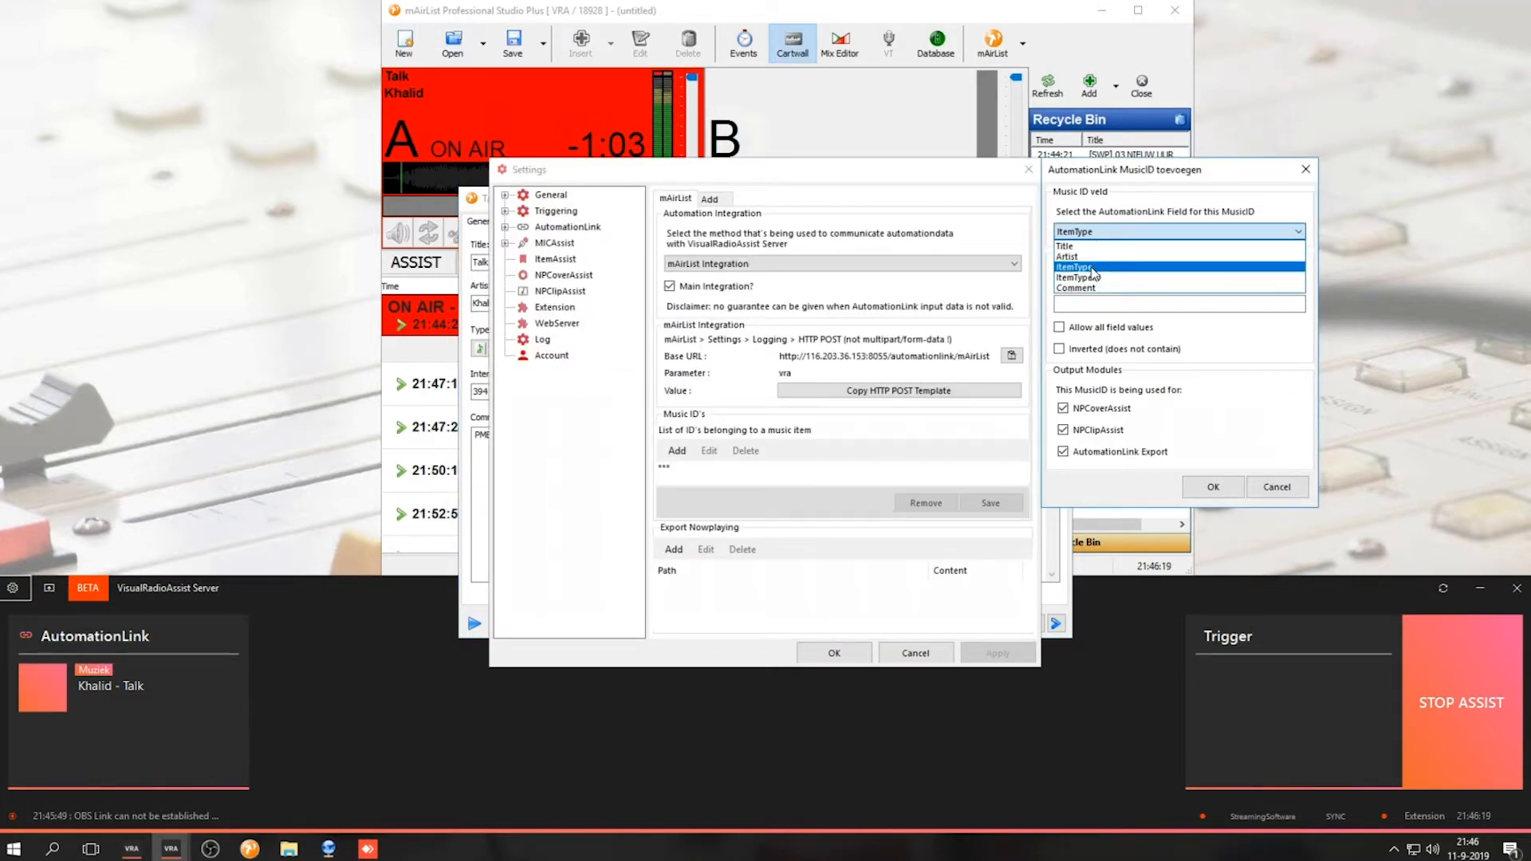
left_click(1090, 268)
left_click(1144, 304)
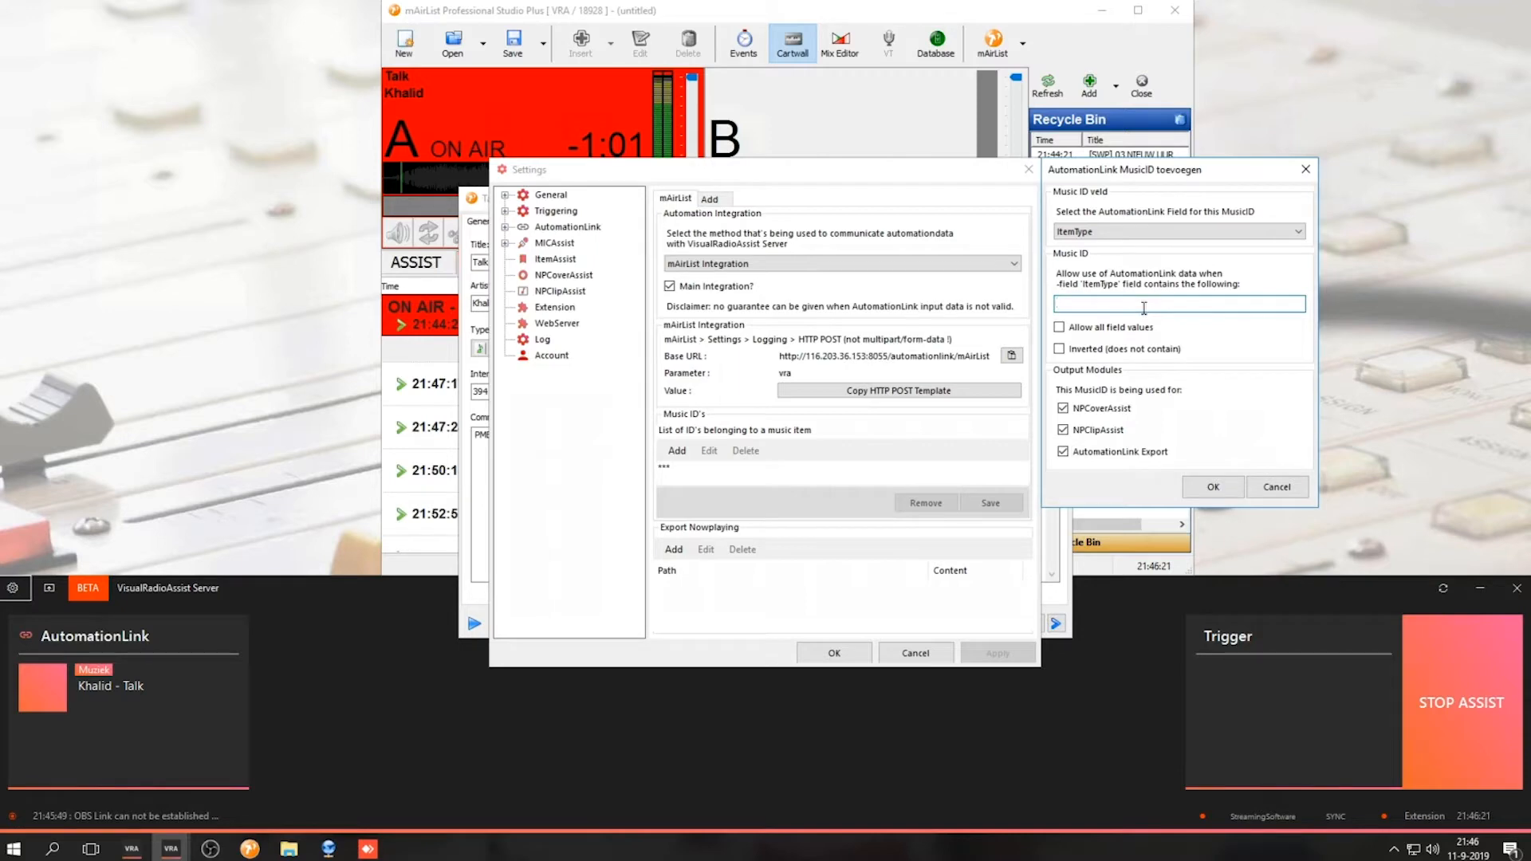
type("Music")
left_click(1213, 487)
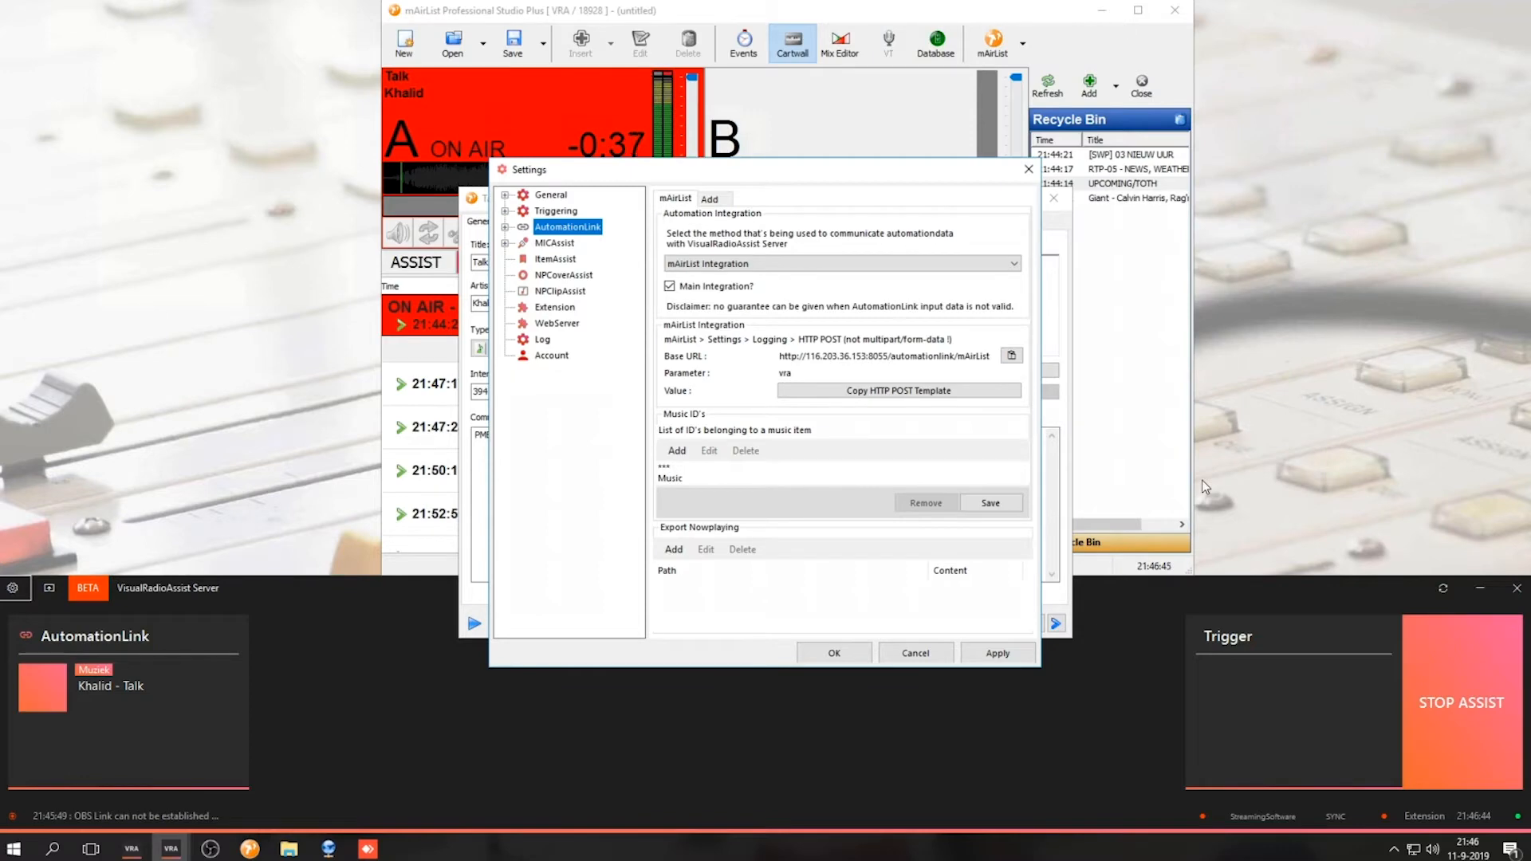
Delete the "***" entry from the Music ID list
left_click(754, 467)
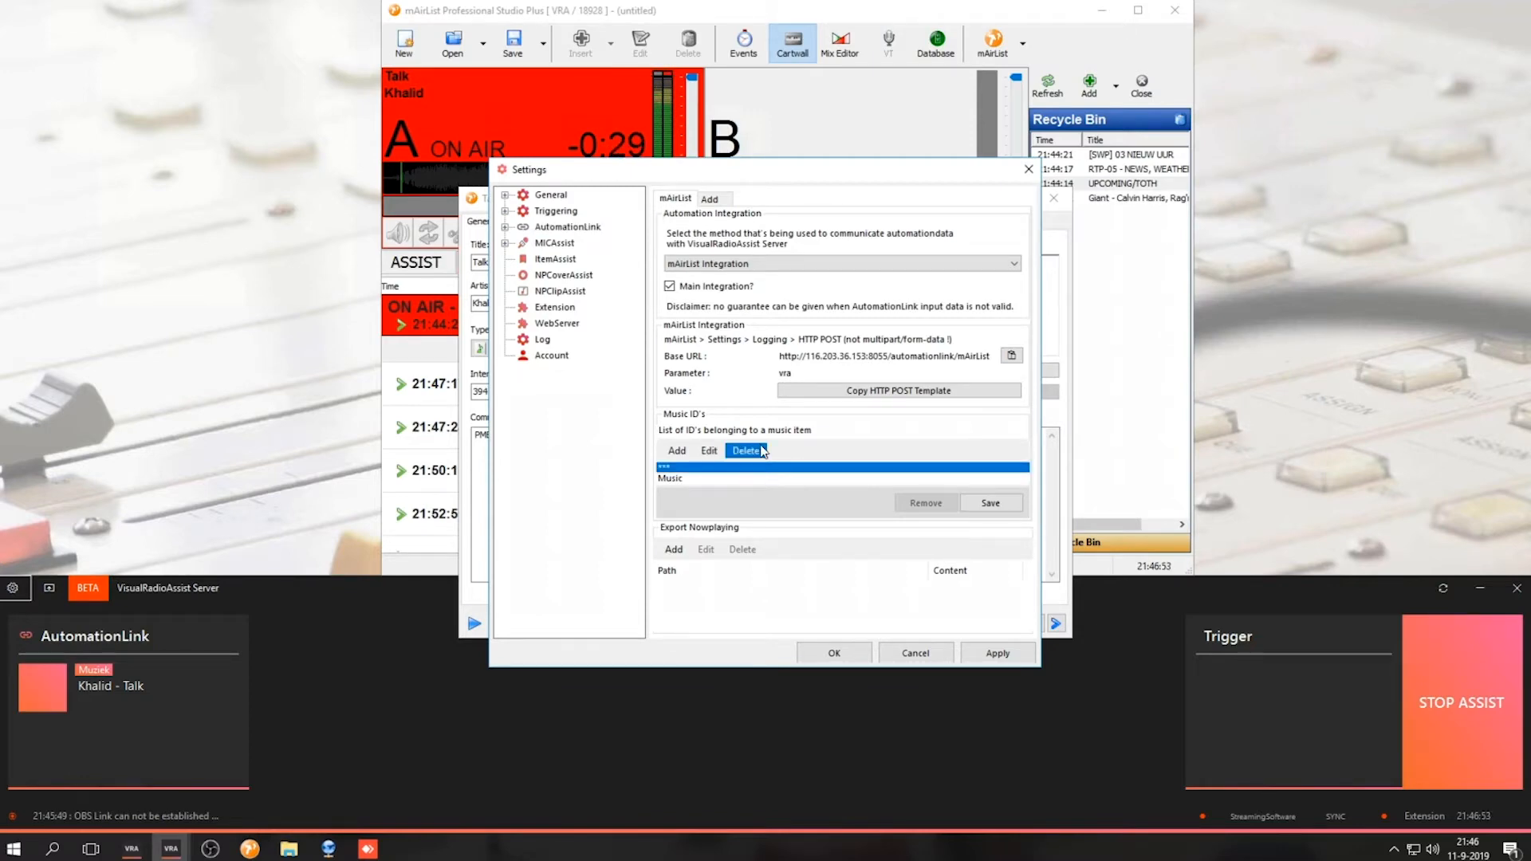
left_click(762, 451)
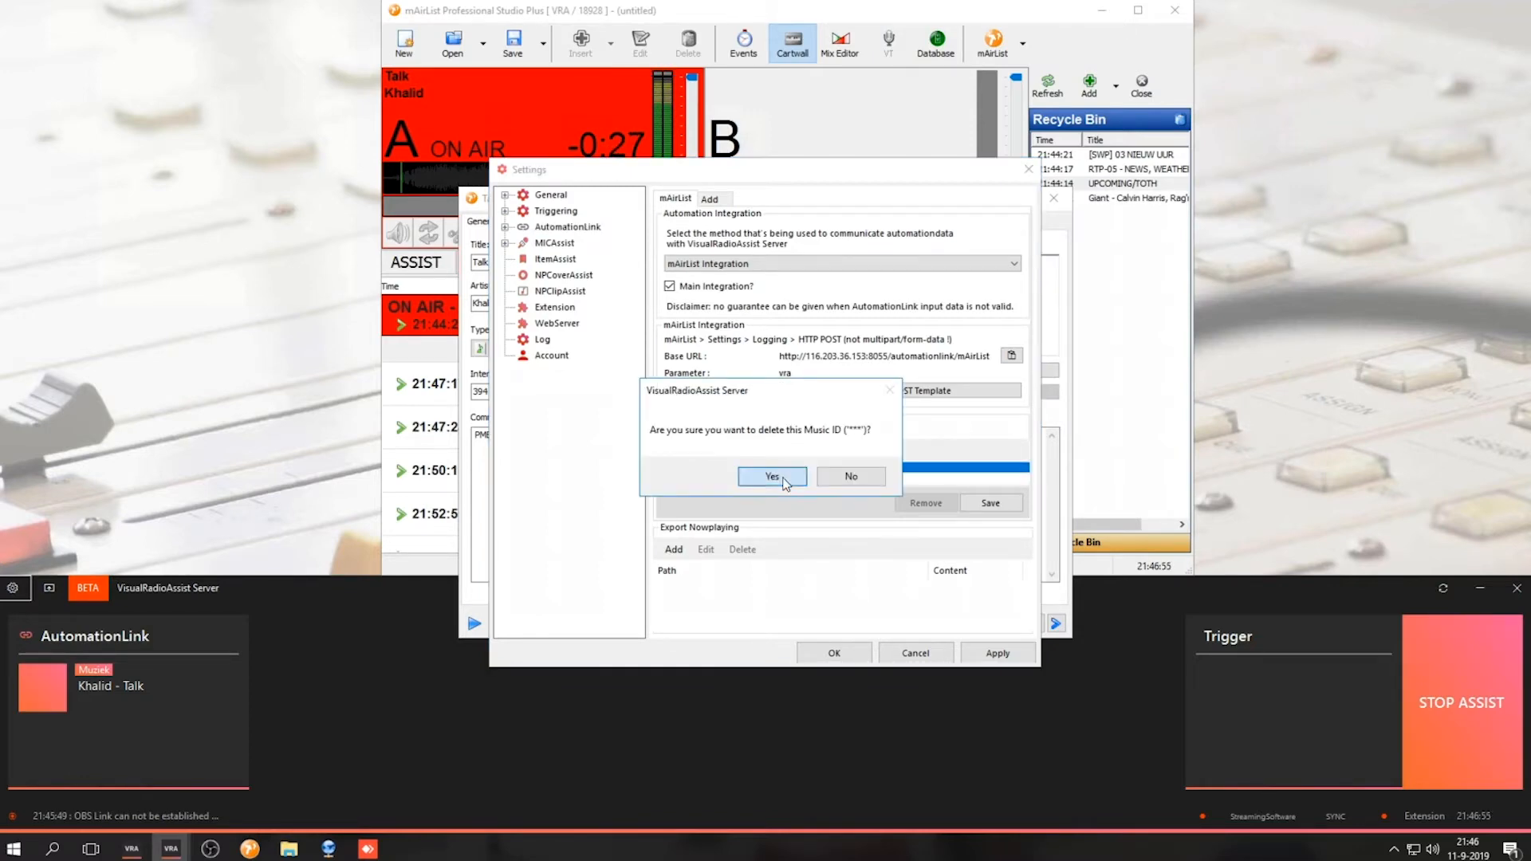
left_click(790, 477)
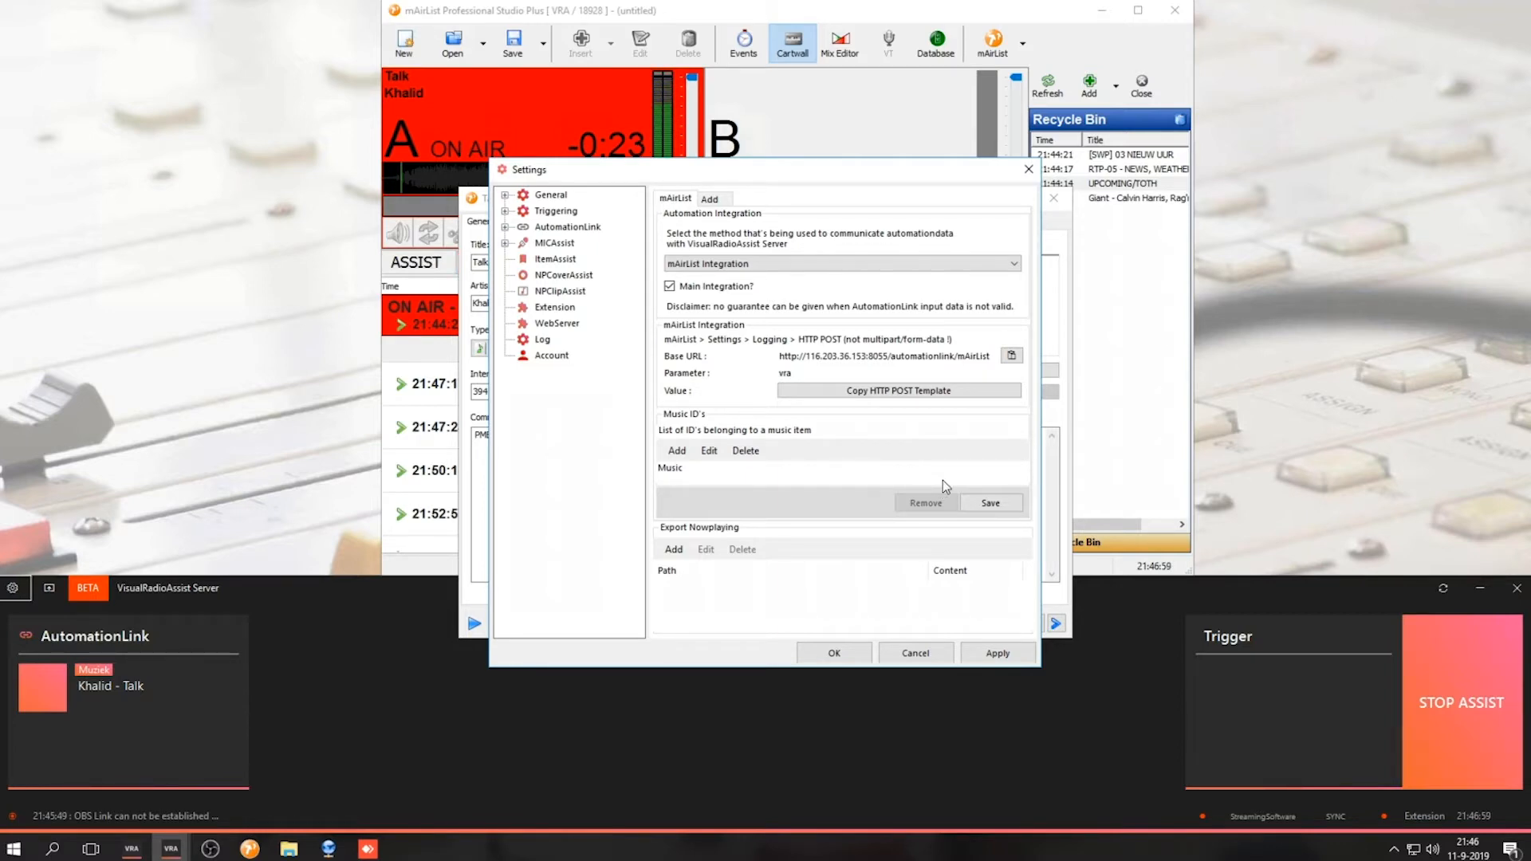
Save the Music ID list and close both the settings and the Talk item's properties window
left_click(988, 503)
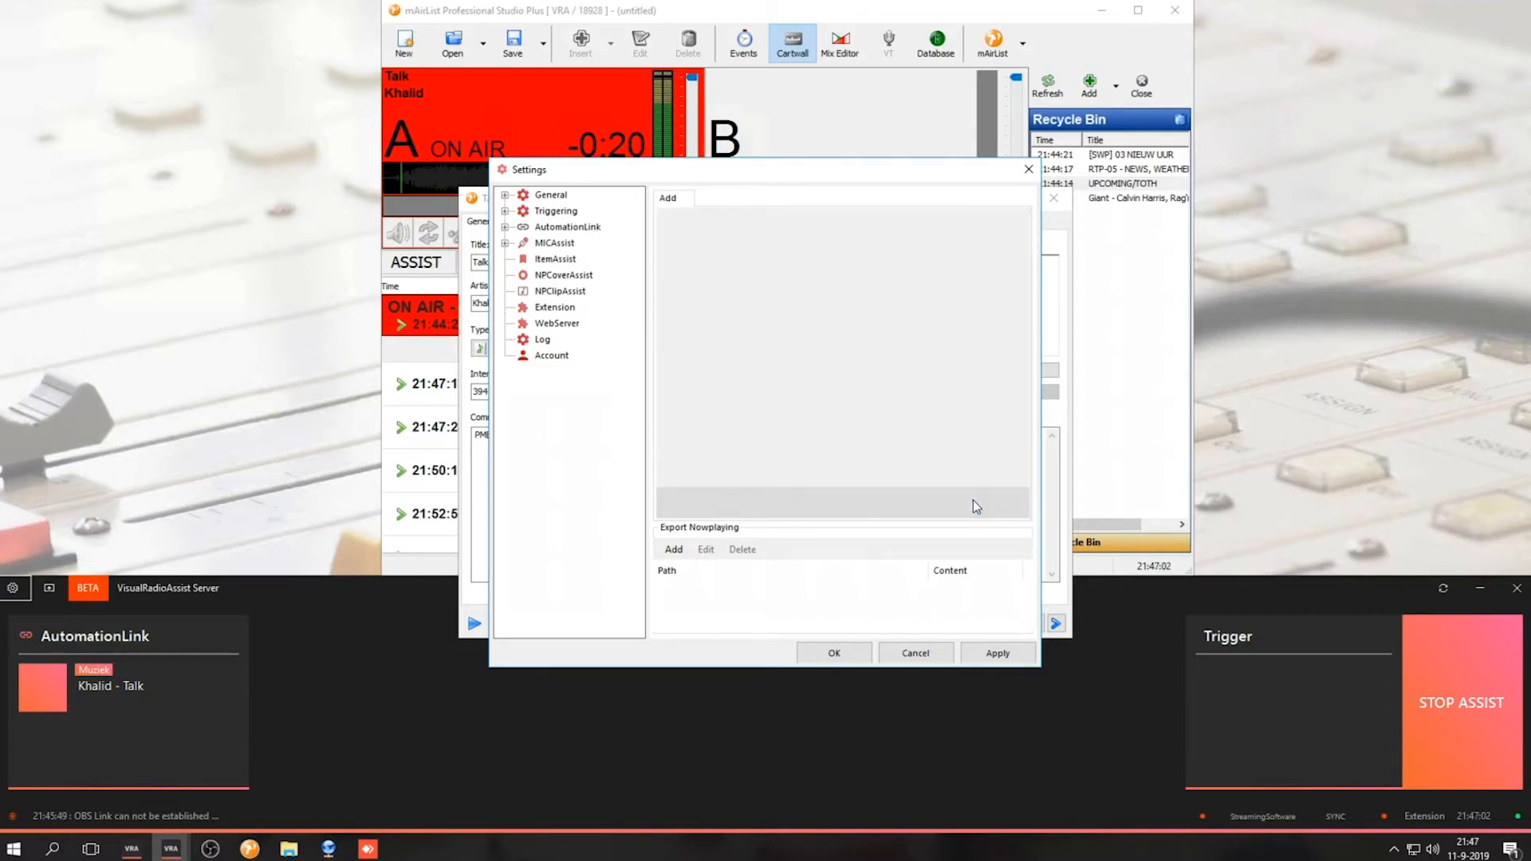
left_click(834, 654)
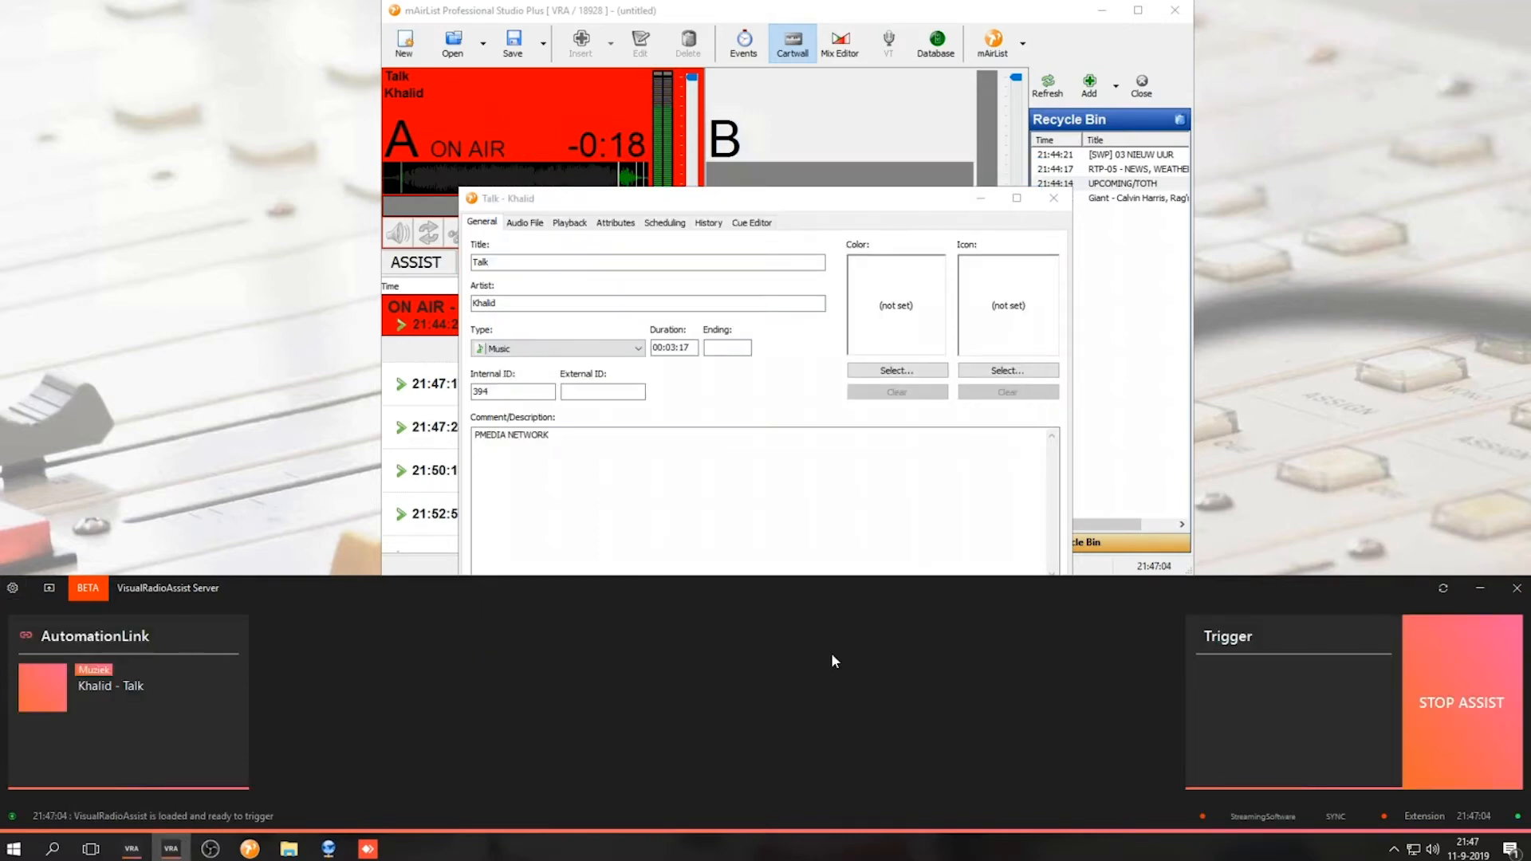
left_click(1053, 199)
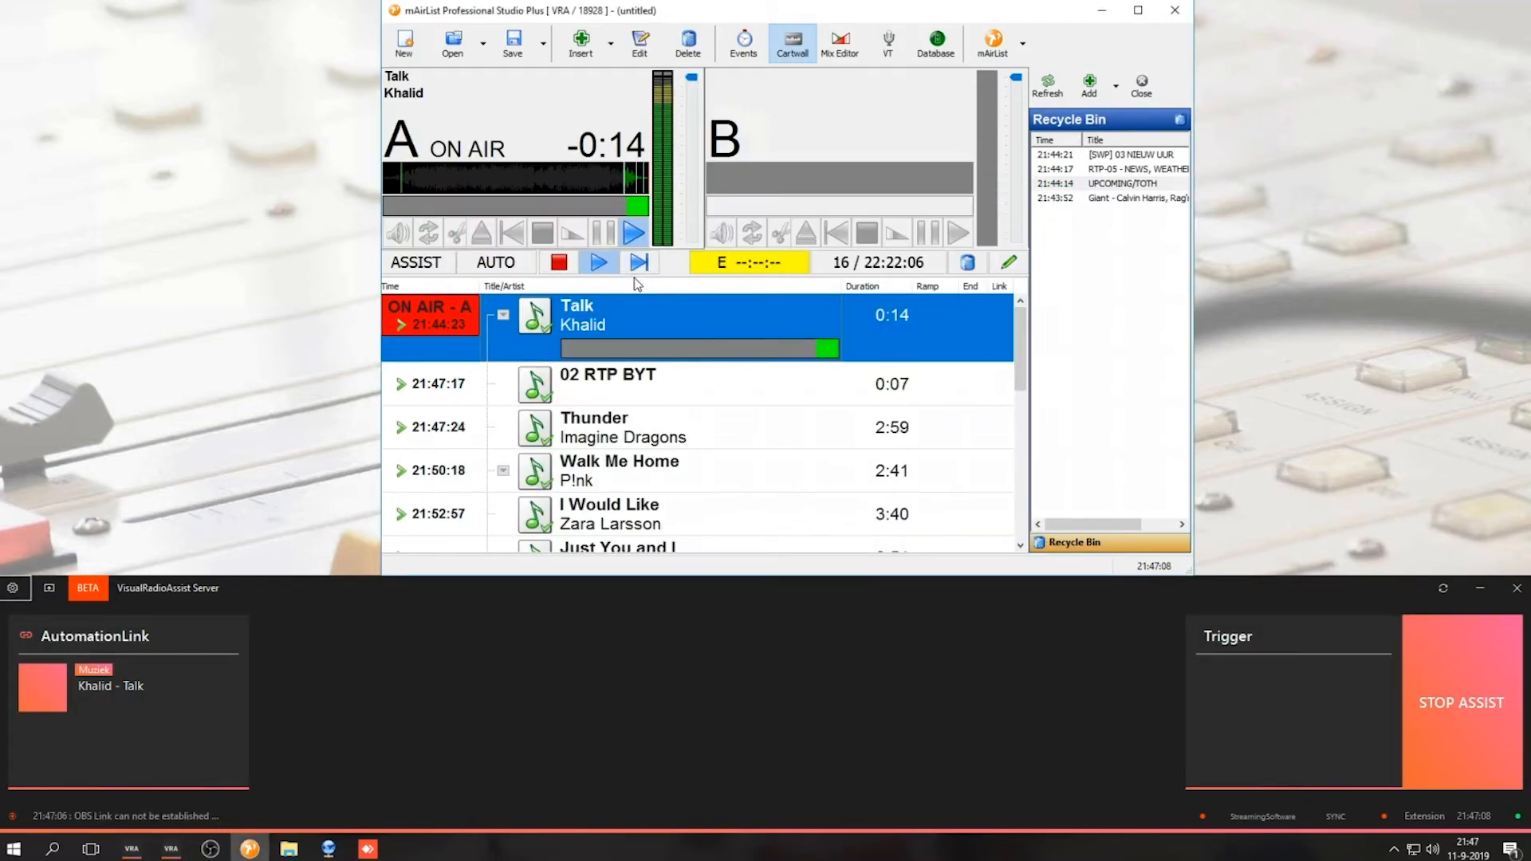